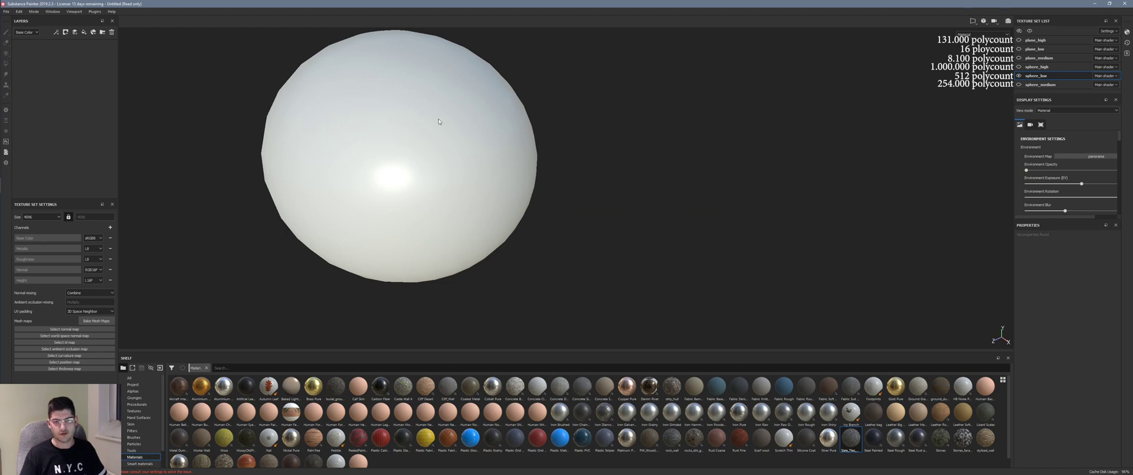
# Open the shader settings with displacement and tessellation enabled, and choose Height as the displacement source channel
pyautogui.moveTo(556, 101); pyautogui.dragTo(577, 128, button='middle')
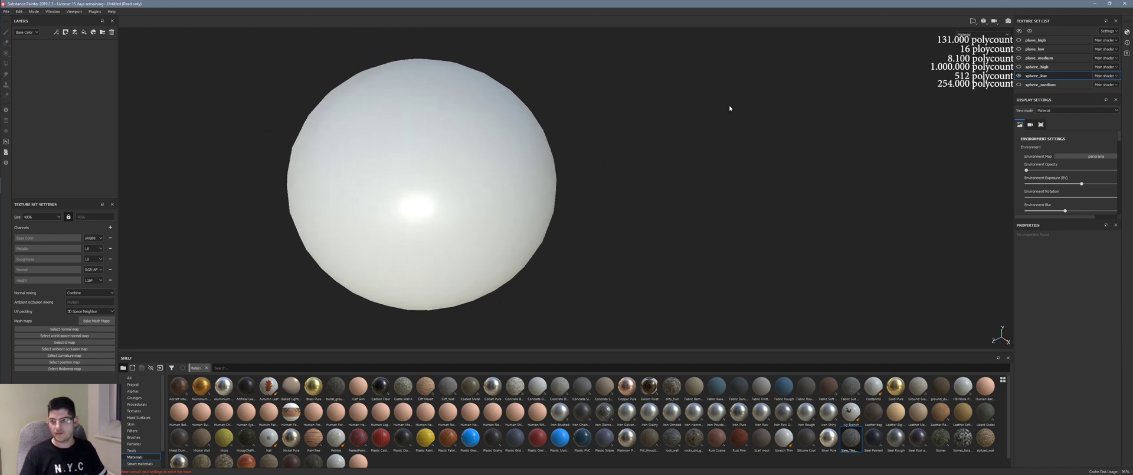
pyautogui.click(1127, 32)
pyautogui.moveTo(1072, 35); pyautogui.dragTo(932, 53)
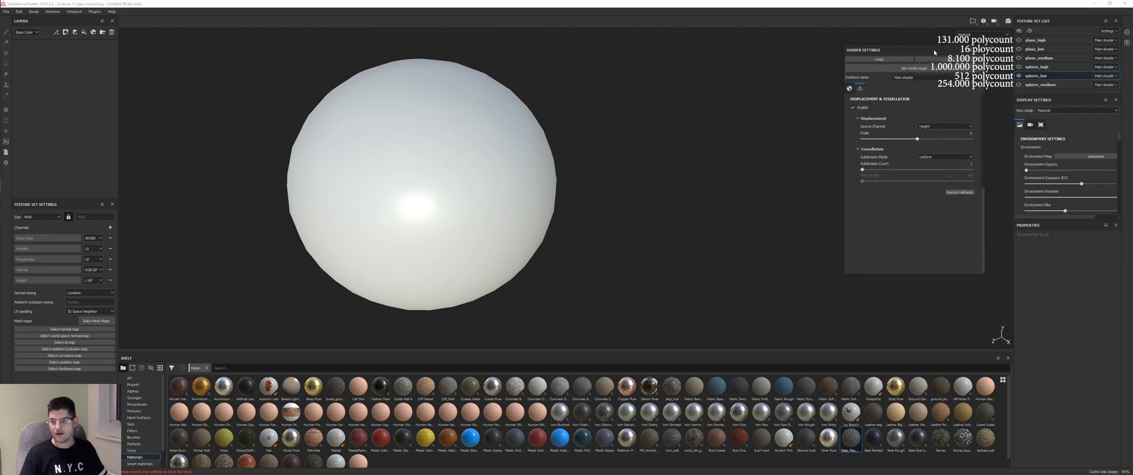
pyautogui.click(849, 109)
pyautogui.click(850, 108)
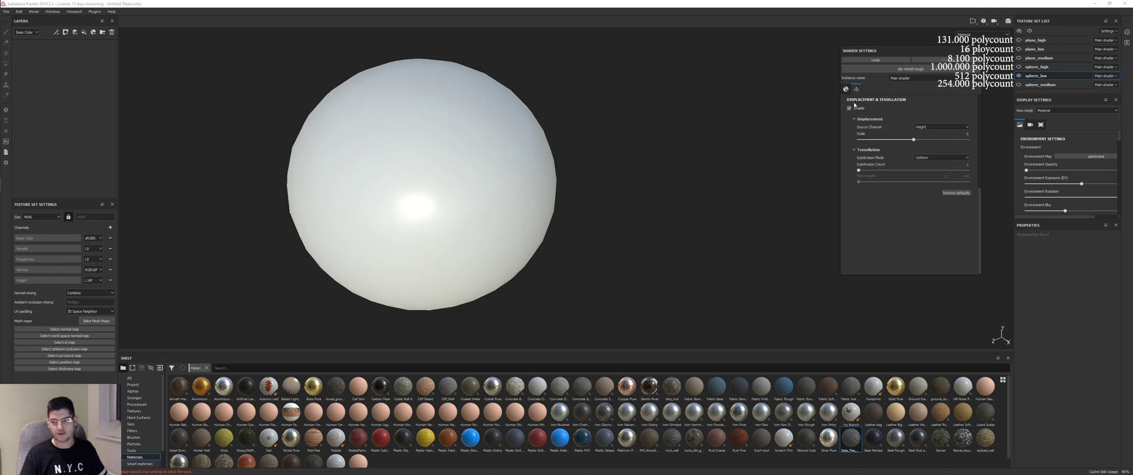
pyautogui.click(929, 128)
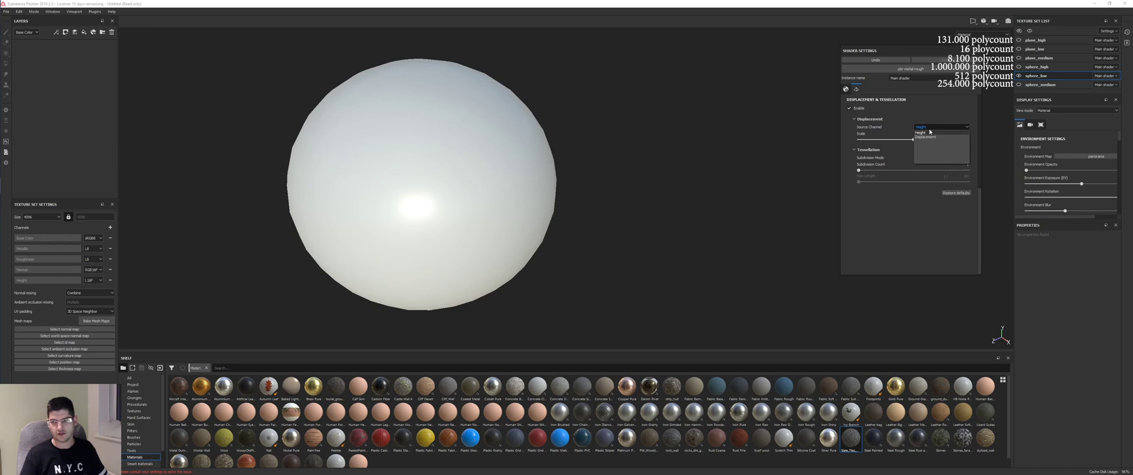
pyautogui.click(930, 132)
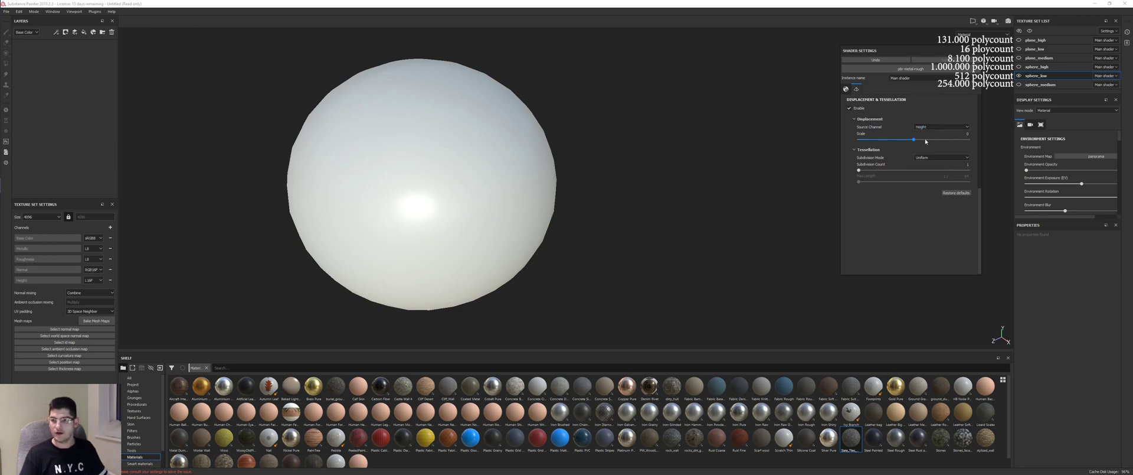
# Set the displacement scale to 0.02 and raise the uniform subdivision count to its maximum, closing the shader settings
pyautogui.write('0.02')
pyautogui.press('Return')
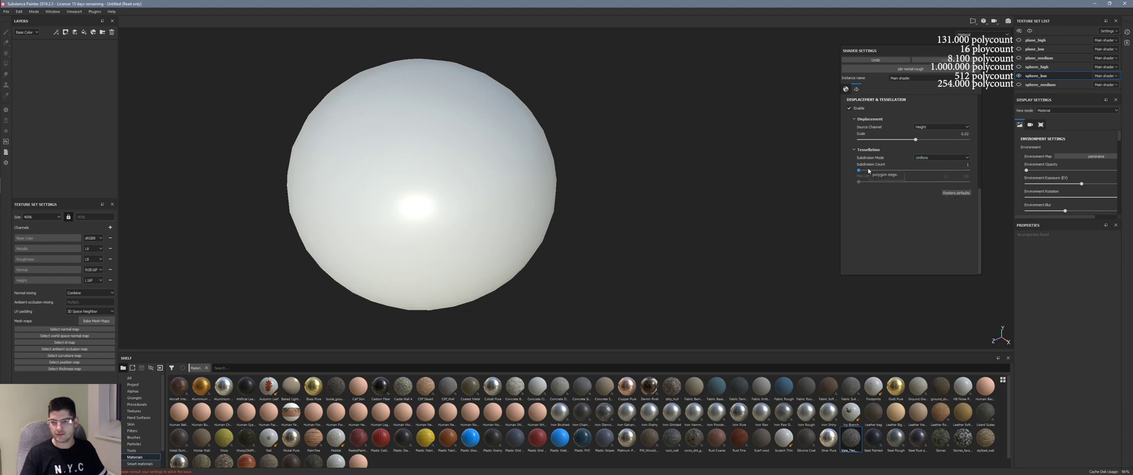
pyautogui.moveTo(860, 170); pyautogui.dragTo(986, 176)
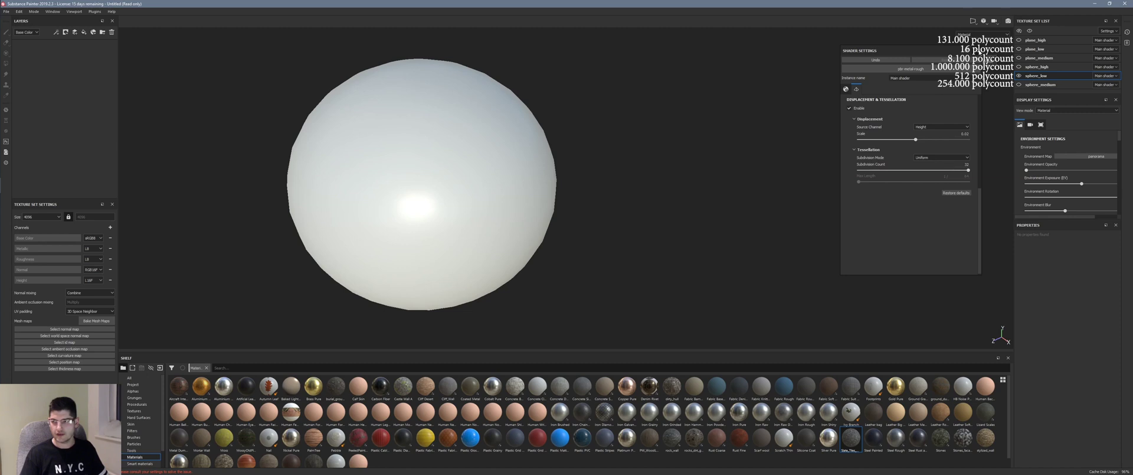
pyautogui.click(980, 52)
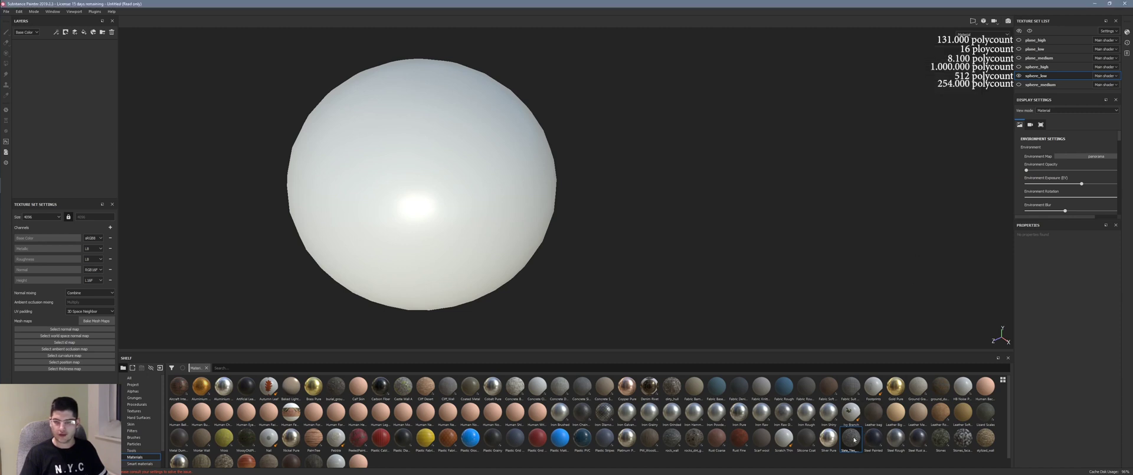
# Apply the slate tiles with moss material to the low-poly sphere and look closely at the displaced tiles
pyautogui.moveTo(855, 439); pyautogui.dragTo(438, 187)
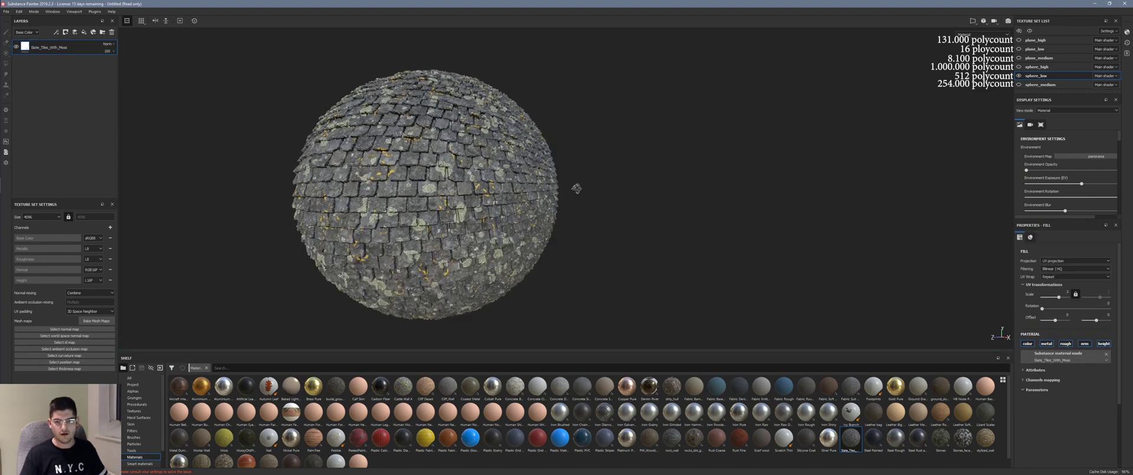
pyautogui.scroll(1, 584, 183)
pyautogui.scroll(4, 452, 172)
pyautogui.keyDown('alt'); pyautogui.moveTo(404, 179); pyautogui.dragTo(434, 129); pyautogui.keyUp('alt')
pyautogui.scroll(3, 435, 129)
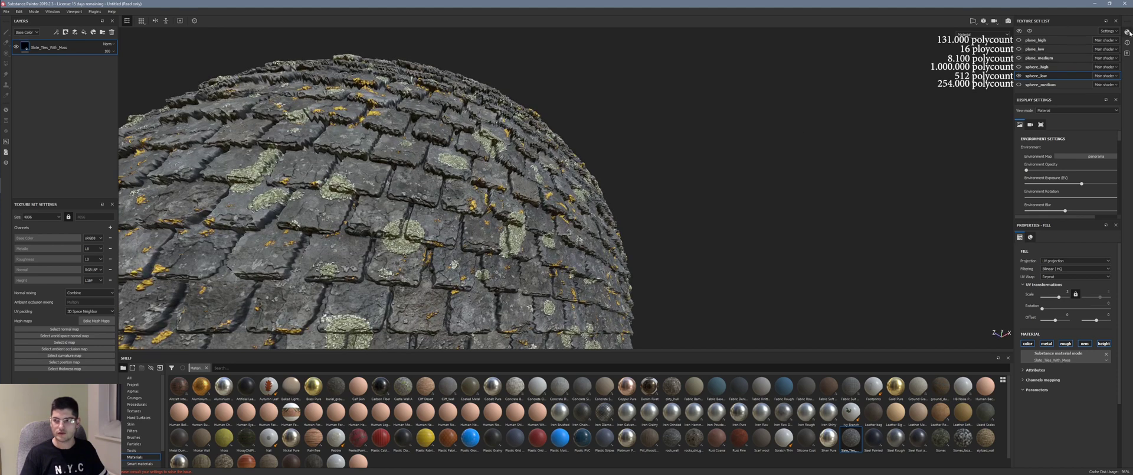
# Reopen the shader settings, lower the displacement scale to 0.01 and inspect the tile relief around the sphere
pyautogui.click(1128, 31)
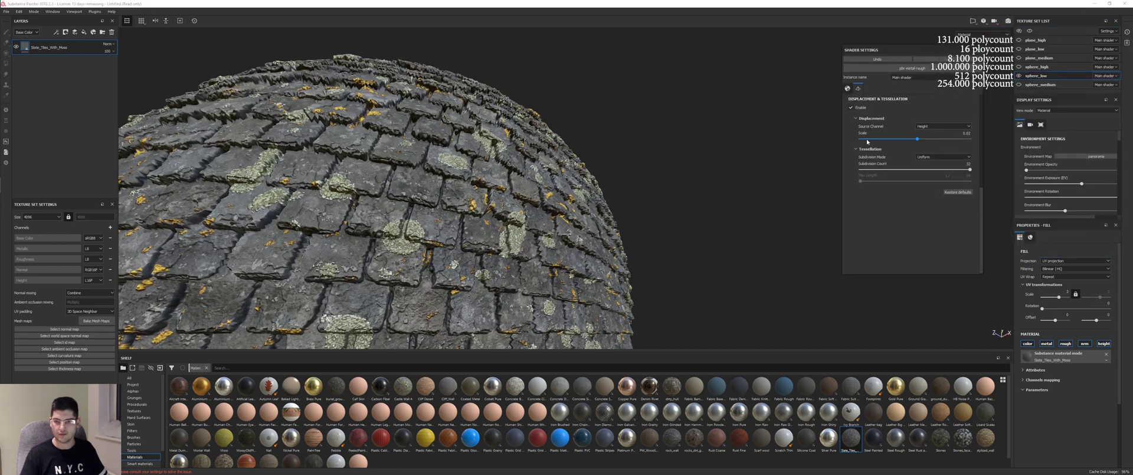
pyautogui.keyDown('alt'); pyautogui.moveTo(589, 157); pyautogui.dragTo(448, 118); pyautogui.keyUp('alt')
pyautogui.keyDown('alt'); pyautogui.moveTo(475, 157); pyautogui.dragTo(625, 185); pyautogui.keyUp('alt')
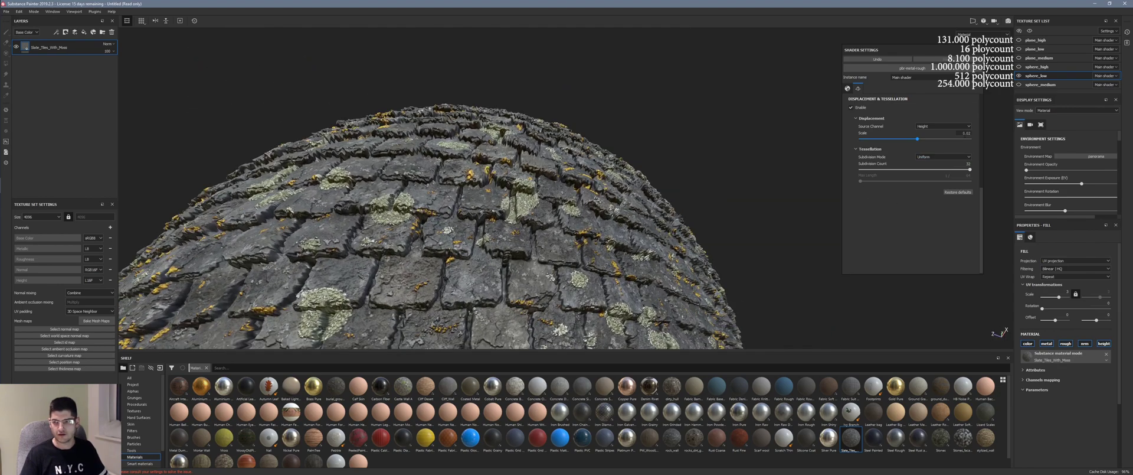
pyautogui.click(964, 134)
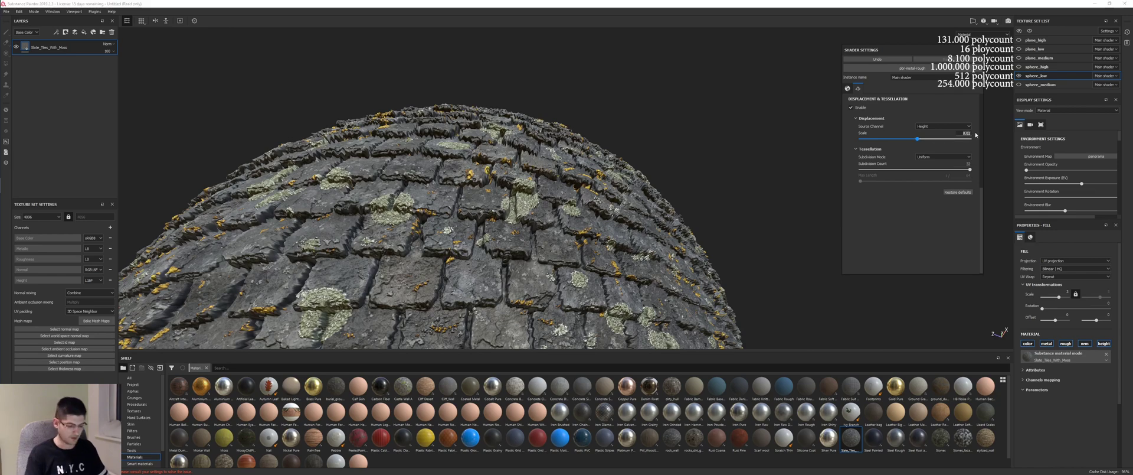
pyautogui.write('0.01')
pyautogui.press('Return')
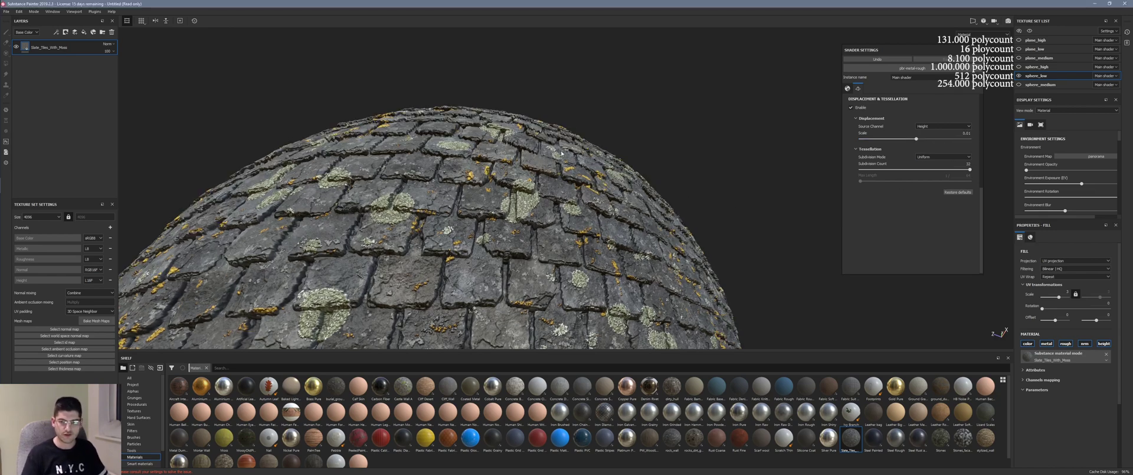
pyautogui.keyDown('alt'); pyautogui.moveTo(560, 158); pyautogui.dragTo(582, 187); pyautogui.keyUp('alt')
pyautogui.keyDown('alt'); pyautogui.moveTo(520, 170); pyautogui.dragTo(565, 169); pyautogui.keyUp('alt')
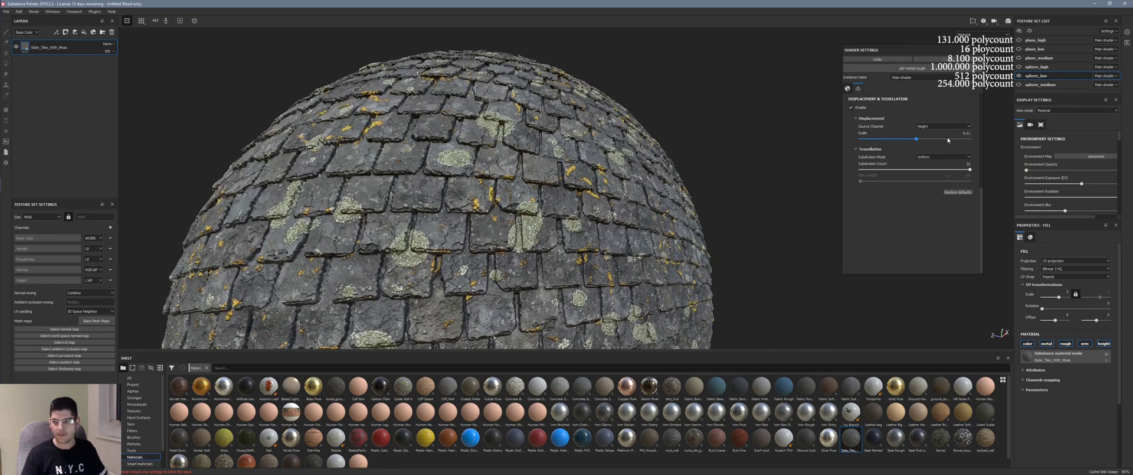
# Set the displacement scale to 0.02 for the tiled sphere
pyautogui.moveTo(960, 133); pyautogui.dragTo(976, 135)
pyautogui.write('0.02')
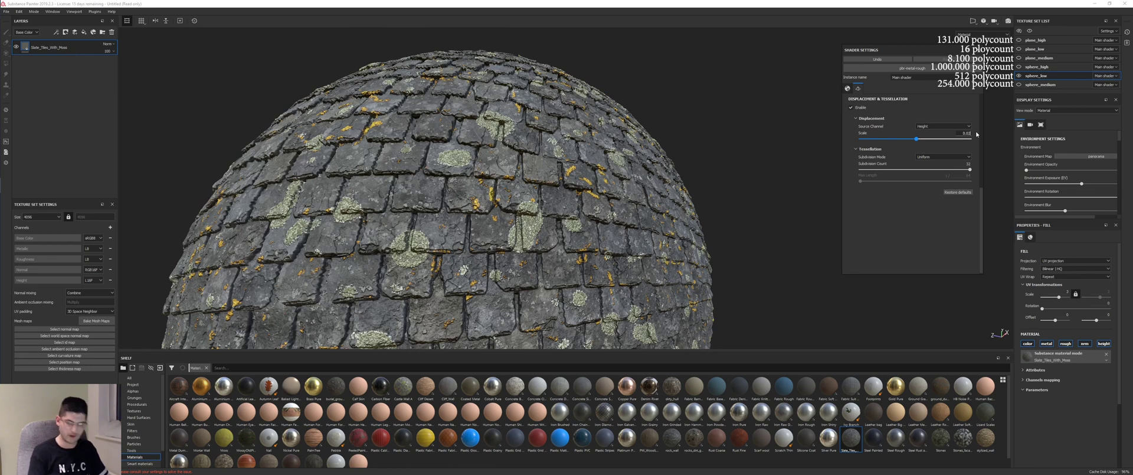
pyautogui.press('Return')
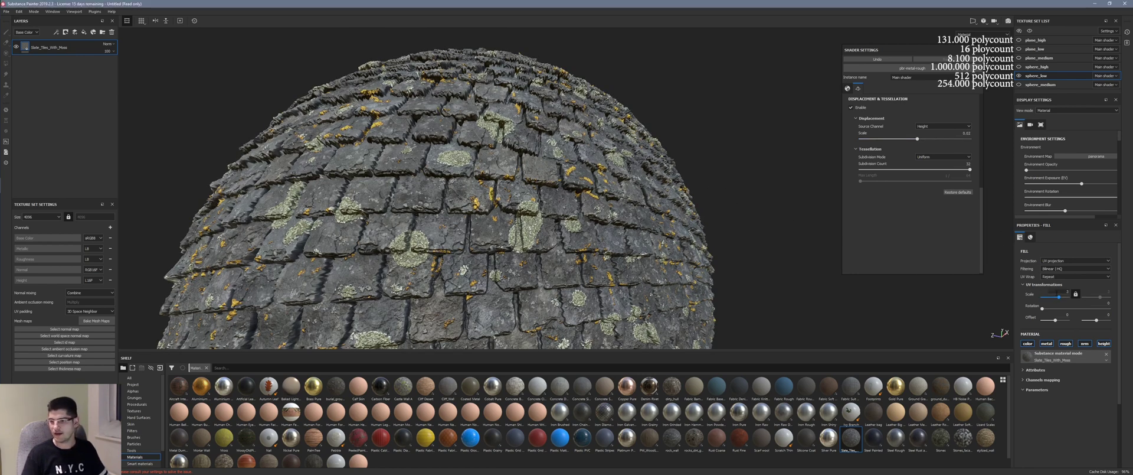
# Set the slate fill layer's UV scale to 1 on the low-poly sphere and inspect the enlarged tiles
pyautogui.write('1')
pyautogui.press('Return')
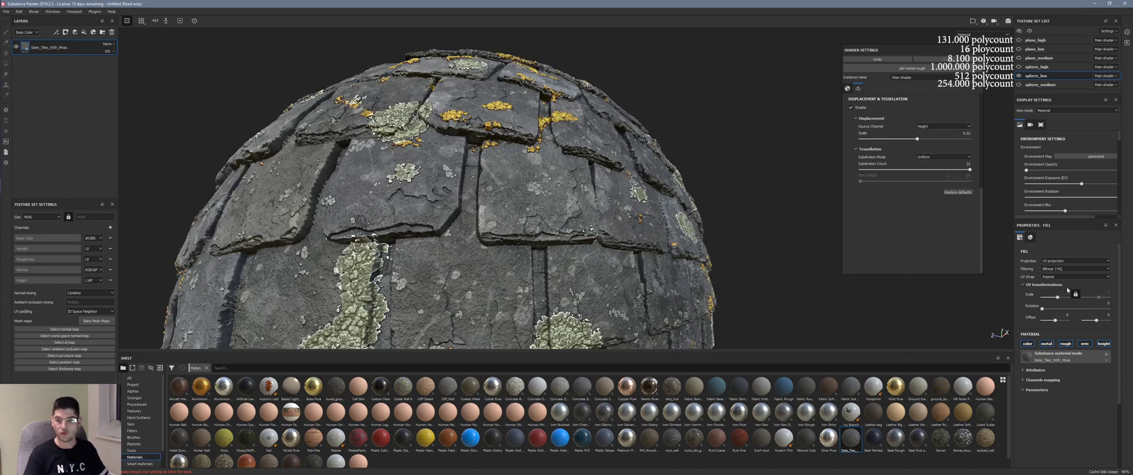
pyautogui.keyDown('alt'); pyautogui.moveTo(457, 156); pyautogui.dragTo(499, 177); pyautogui.keyUp('alt')
pyautogui.scroll(-2, 500, 179)
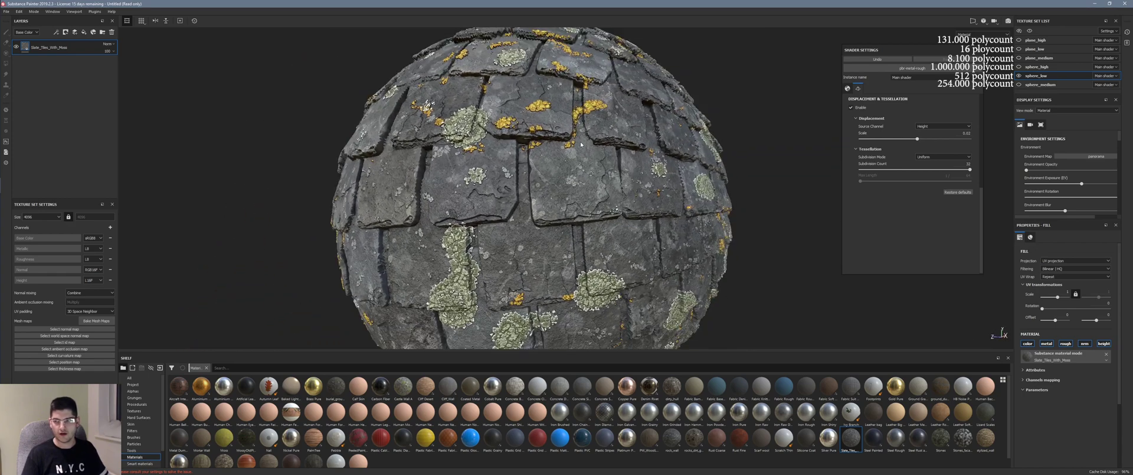
pyautogui.keyDown('alt'); pyautogui.moveTo(765, 138); pyautogui.dragTo(664, 143); pyautogui.keyUp('alt')
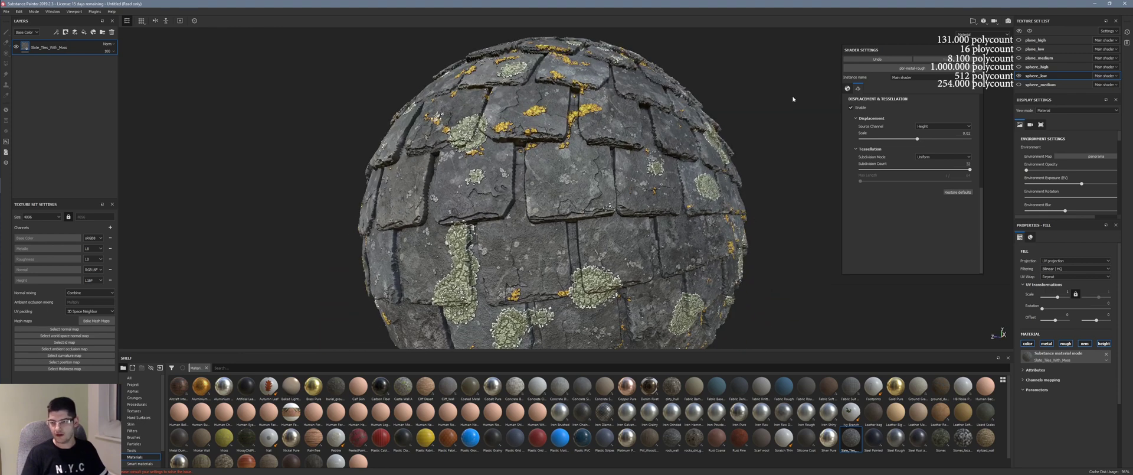
# Hide sphere_low, show plane_low and apply the slate tiles with moss material to the plane
pyautogui.click(1019, 75)
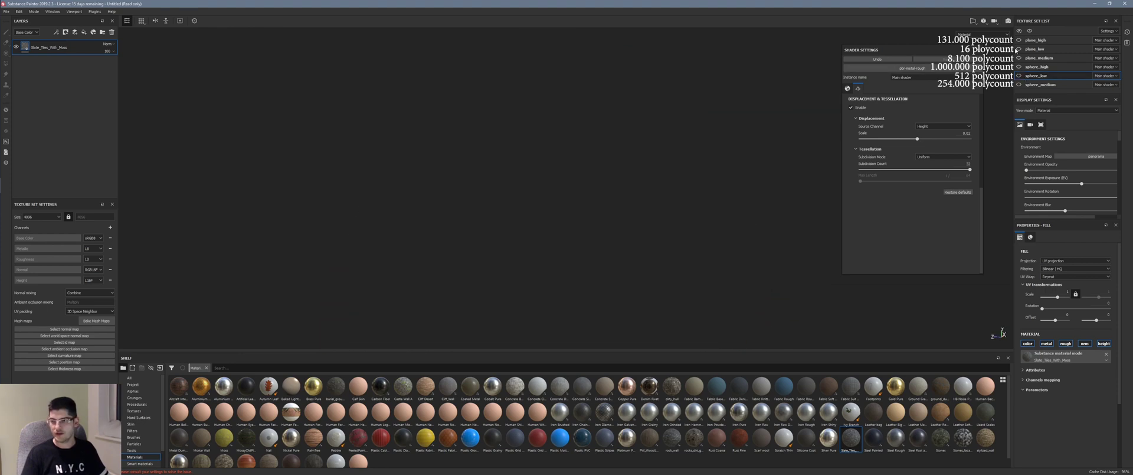
pyautogui.keyDown('alt'); pyautogui.moveTo(812, 140); pyautogui.dragTo(608, 179); pyautogui.keyUp('alt')
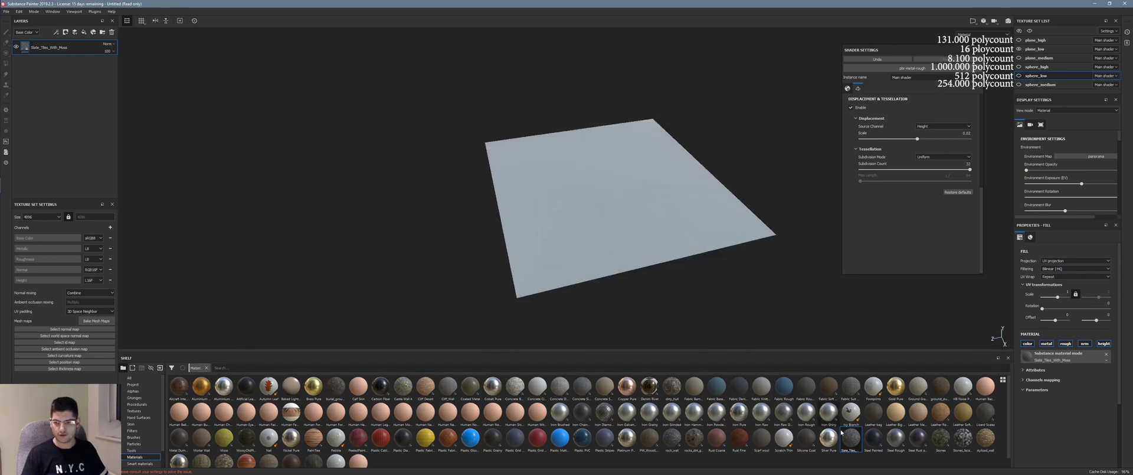
pyautogui.moveTo(850, 438); pyautogui.dragTo(814, 184)
pyautogui.scroll(6, 625, 205)
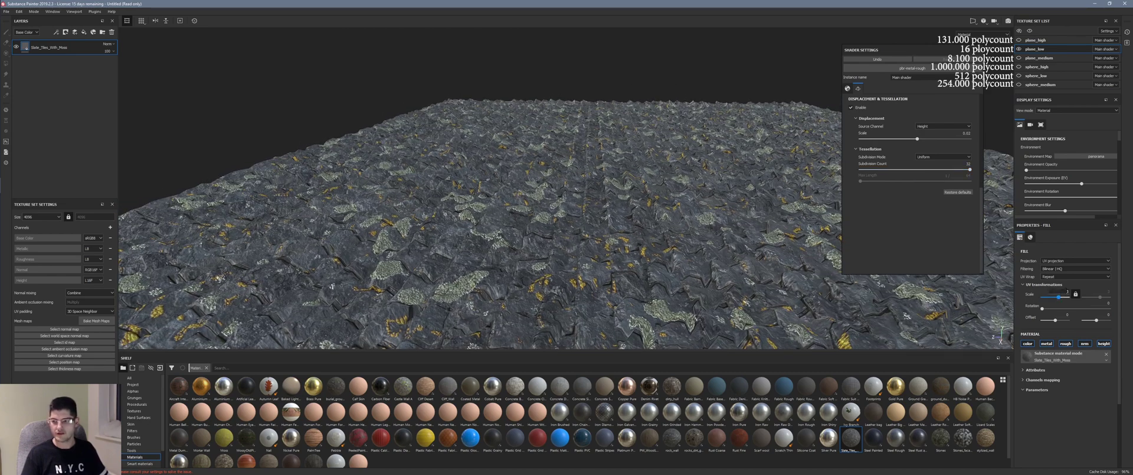
# Set the plane's slate fill UV scale to 1 and inspect the displaced surface at a low angle
pyautogui.press('BackSpace')
pyautogui.write('1')
pyautogui.press('Return')
pyautogui.keyDown('alt'); pyautogui.moveTo(671, 208); pyautogui.dragTo(752, 208); pyautogui.keyUp('alt')
pyautogui.keyDown('alt'); pyautogui.moveTo(619, 174); pyautogui.dragTo(656, 193); pyautogui.keyUp('alt')
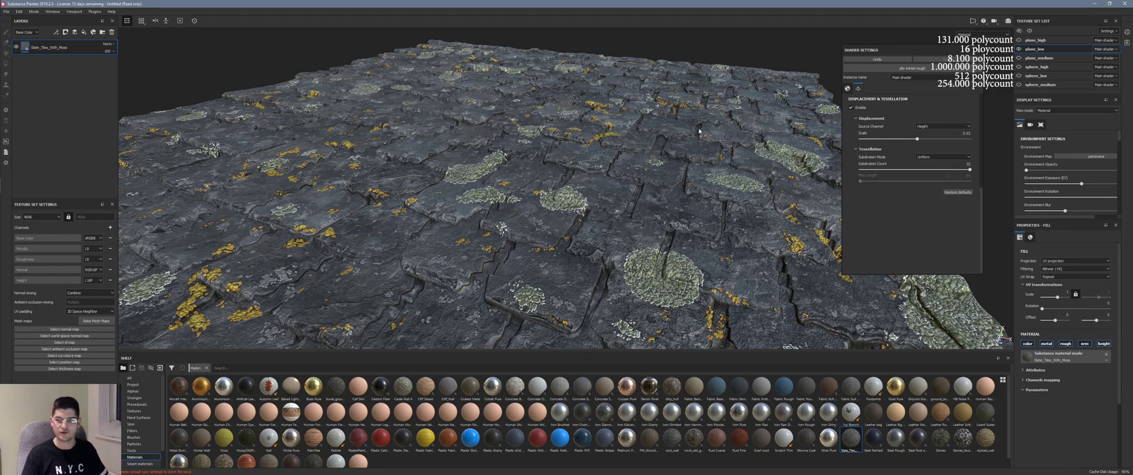
# Reduce the displacement scale to 0.01 and inspect the slate relief across the low-poly plane
pyautogui.click(966, 133)
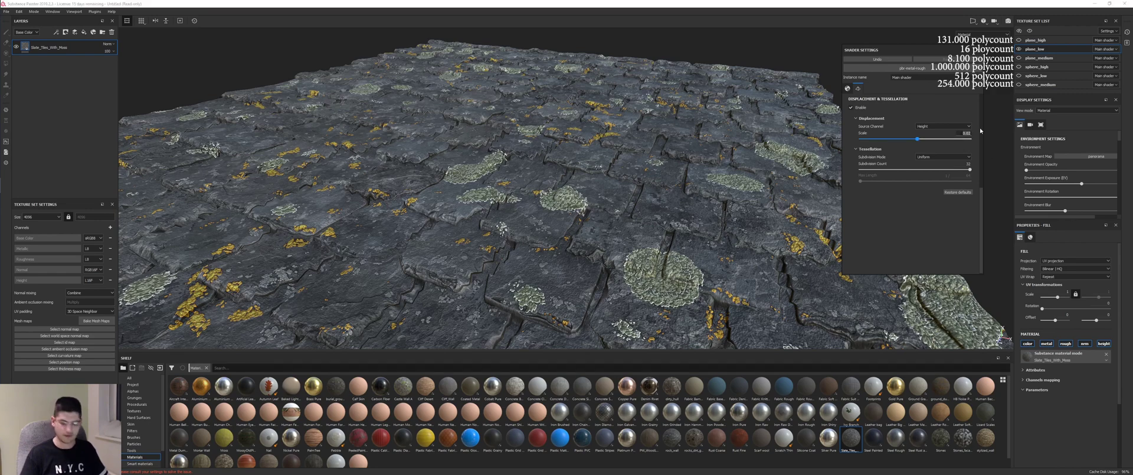
pyautogui.write('0.01')
pyautogui.press('Return')
pyautogui.click(380, 140)
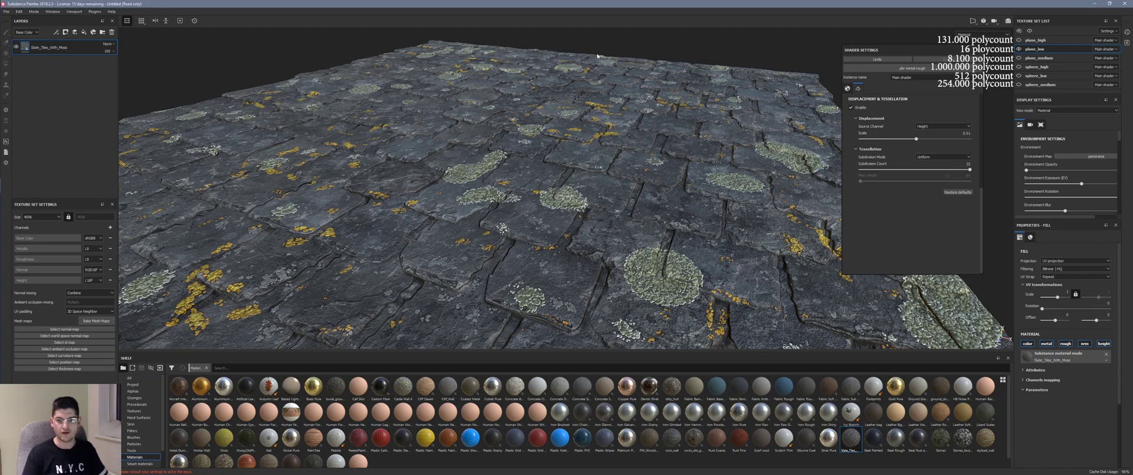
pyautogui.keyDown('alt'); pyautogui.moveTo(380, 140); pyautogui.dragTo(507, 177); pyautogui.keyUp('alt')
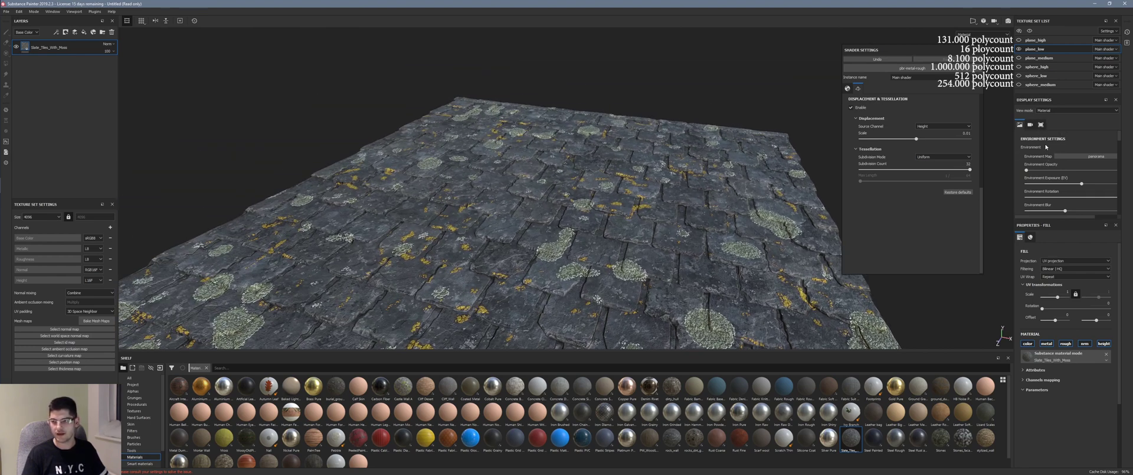
# Try environment shadows on the tiled plane, rotate the environment lighting, and turn the shadows off again
pyautogui.scroll(-1, 1044, 146)
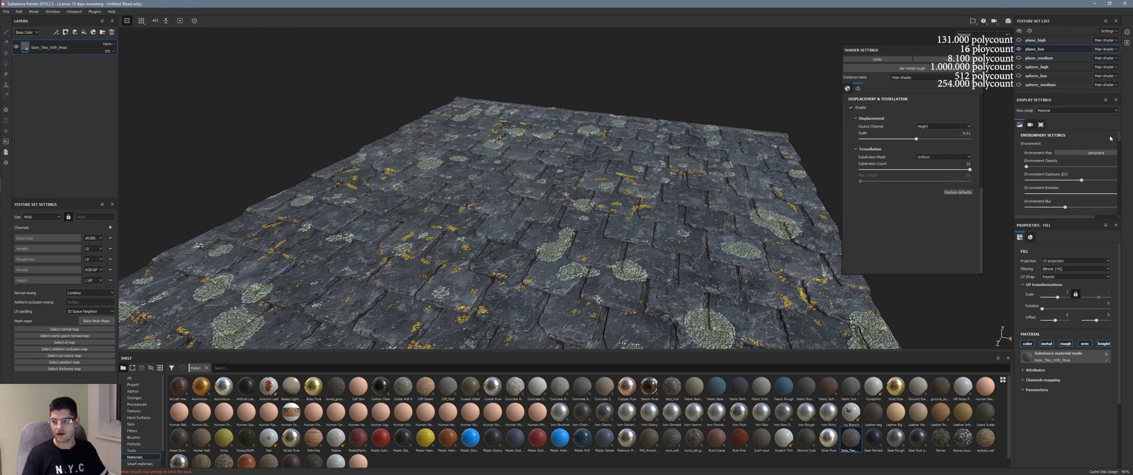
pyautogui.scroll(-4, 1037, 177)
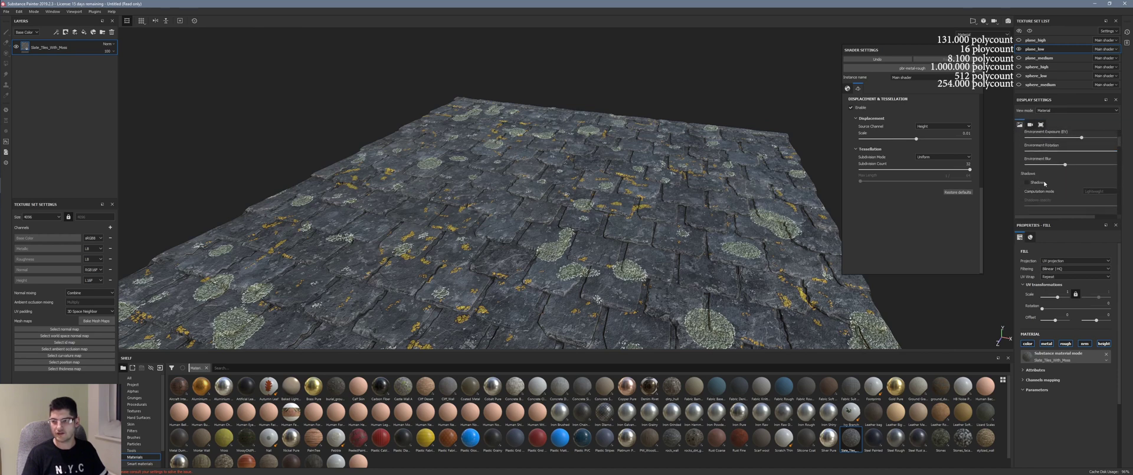
pyautogui.click(1030, 183)
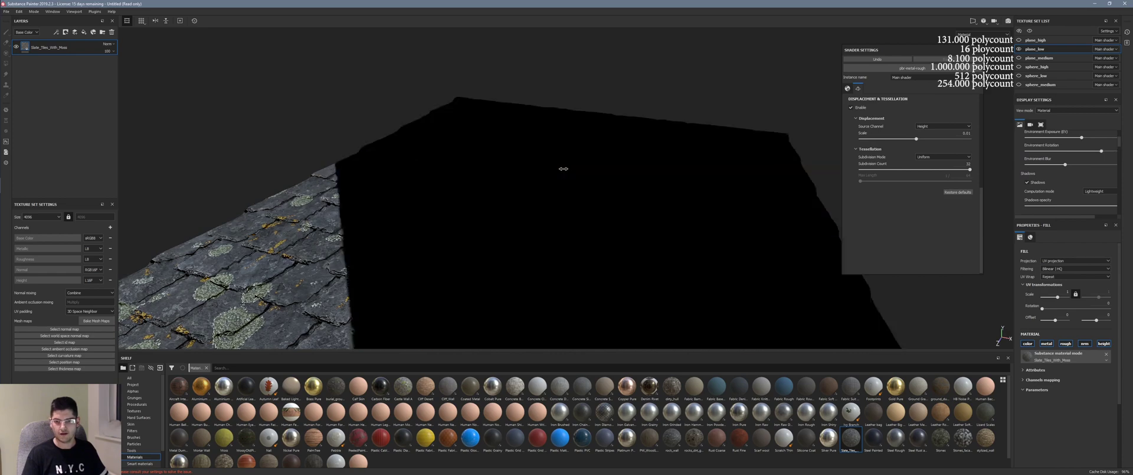
pyautogui.keyDown('shift'); pyautogui.moveTo(554, 167); pyautogui.dragTo(587, 172, button='right'); pyautogui.keyUp('shift')
pyautogui.keyDown('alt'); pyautogui.moveTo(588, 171); pyautogui.dragTo(628, 173); pyautogui.keyUp('alt')
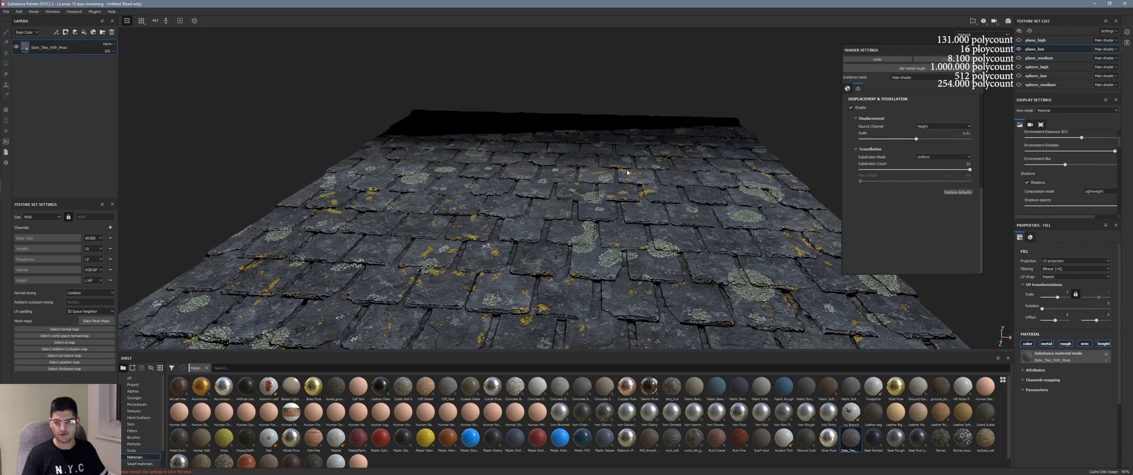
pyautogui.click(1028, 182)
pyautogui.keyDown('alt'); pyautogui.moveTo(533, 197); pyautogui.dragTo(439, 206); pyautogui.keyUp('alt')
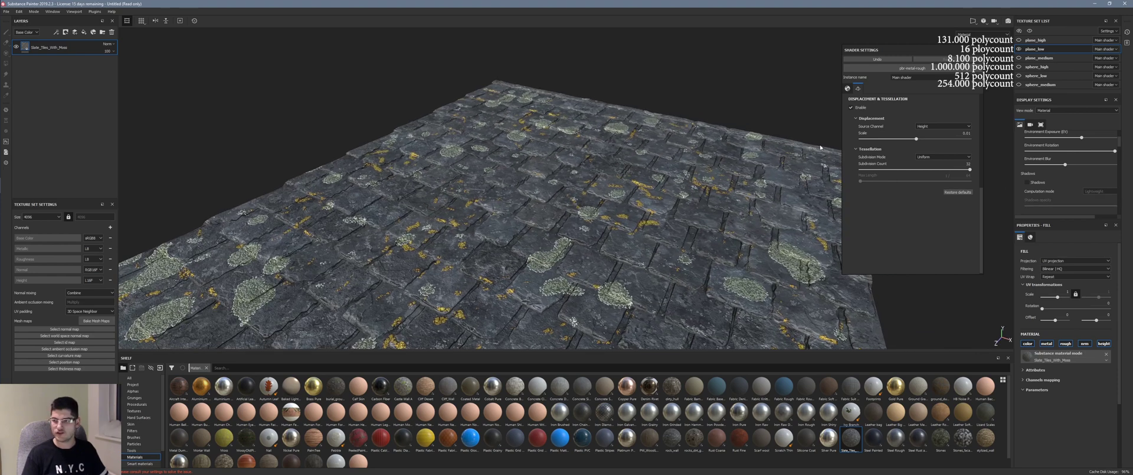
# Hide plane_low, show the sphere_medium texture set and bring the medium-poly sphere into view
pyautogui.click(1020, 50)
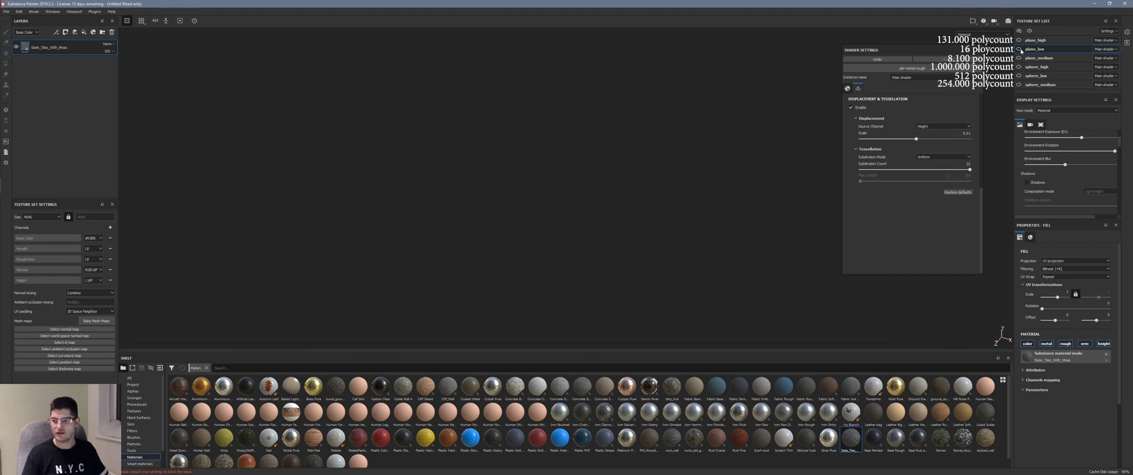
pyautogui.click(1019, 85)
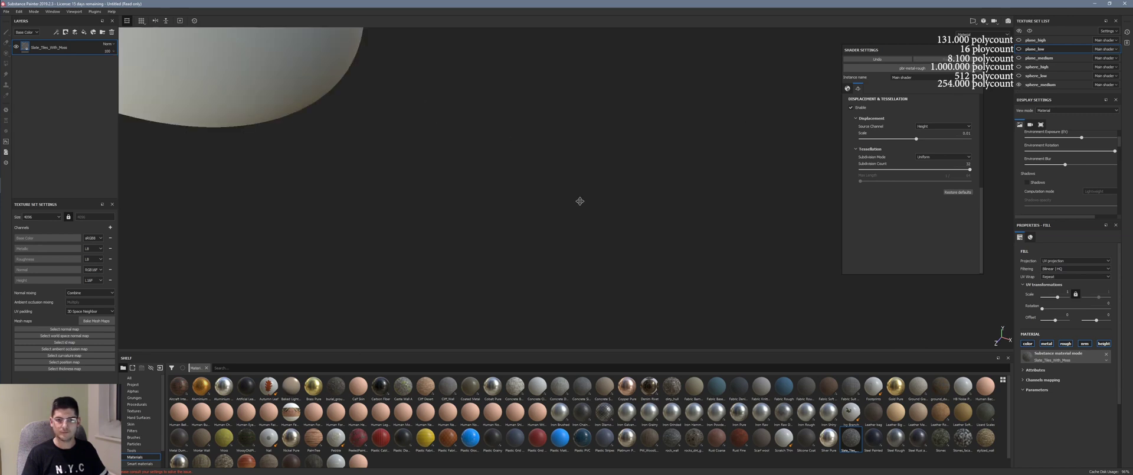
pyautogui.scroll(5, 506, 172)
pyautogui.scroll(-2, 574, 207)
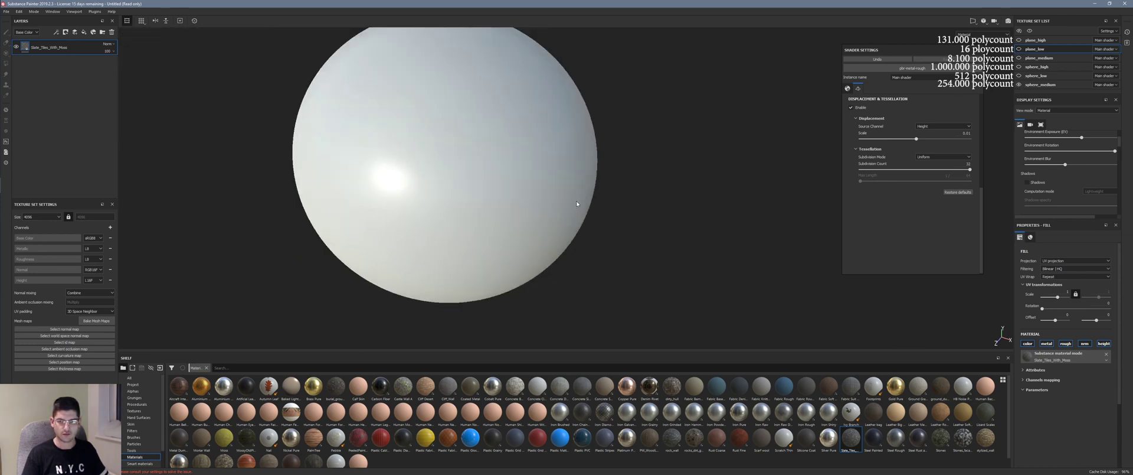
# Apply the Slate_Tiles_With_Moss material to the sphere_medium texture set and inspect the tiles up close
pyautogui.keyDown('alt'); pyautogui.moveTo(576, 200); pyautogui.dragTo(577, 169); pyautogui.keyUp('alt')
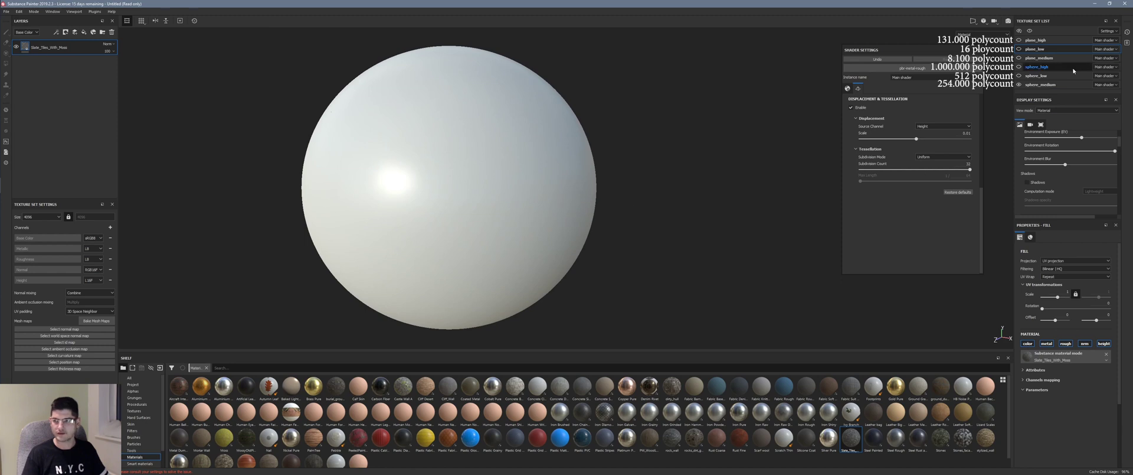
pyautogui.click(1041, 84)
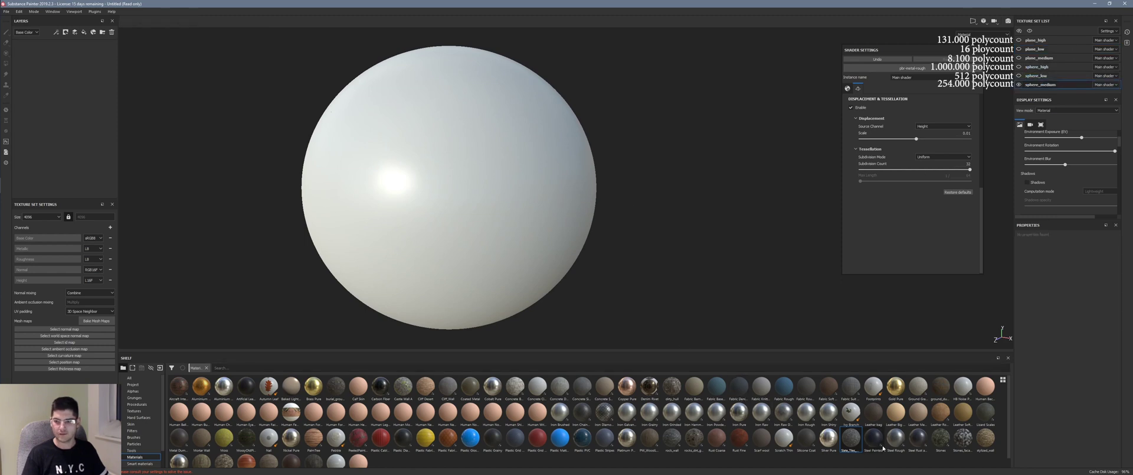
pyautogui.moveTo(851, 437); pyautogui.dragTo(478, 163)
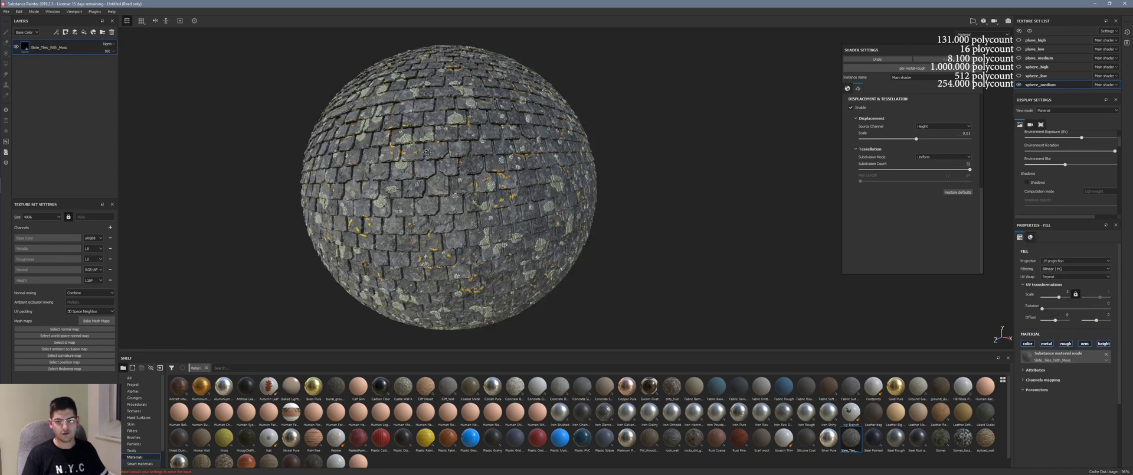
pyautogui.scroll(5, 425, 150)
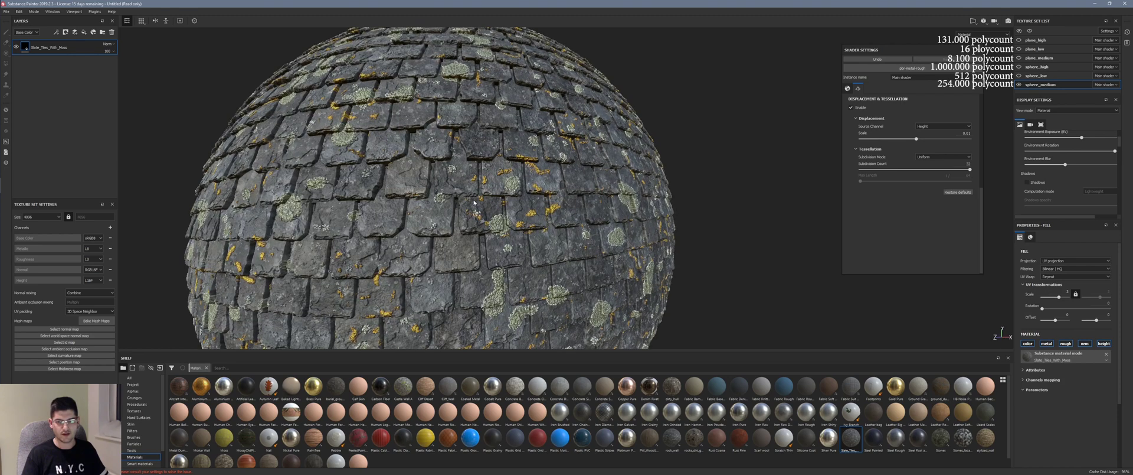
pyautogui.keyDown('alt'); pyautogui.moveTo(474, 201); pyautogui.dragTo(482, 179); pyautogui.keyUp('alt')
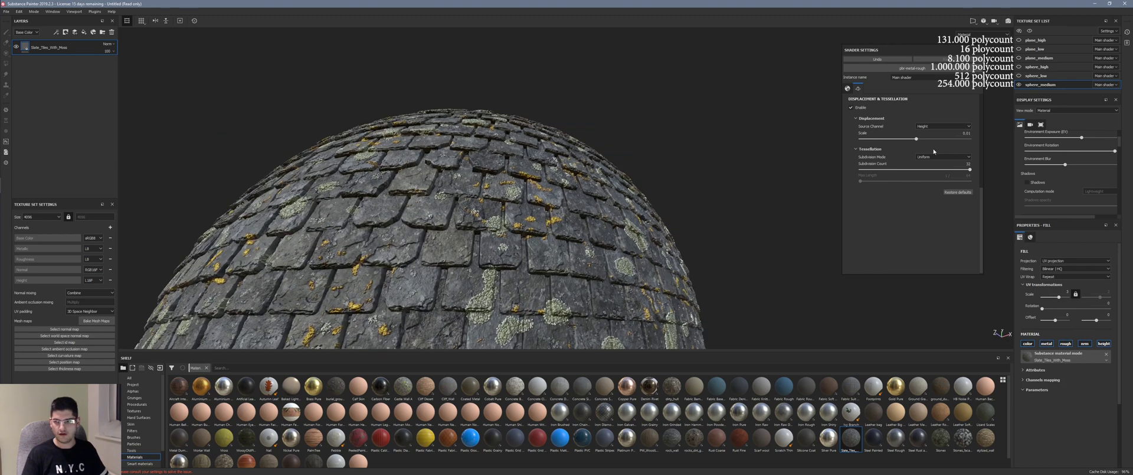
# Set the displacement scale to 0.03 and inspect the raised tiles on the medium-poly sphere from several angles
pyautogui.doubleClick(966, 133)
pyautogui.write('0.03')
pyautogui.press('Return')
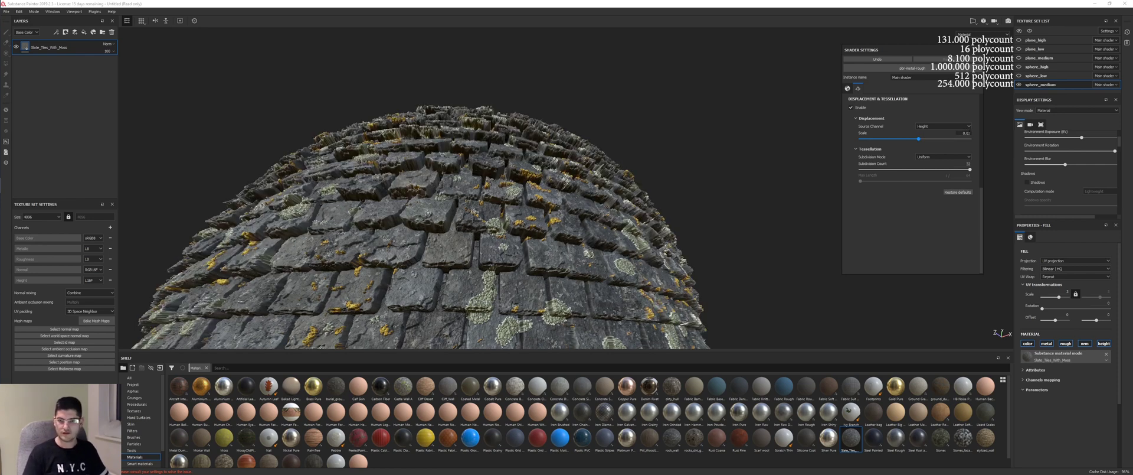
pyautogui.keyDown('alt'); pyautogui.moveTo(437, 191); pyautogui.dragTo(439, 195); pyautogui.keyUp('alt')
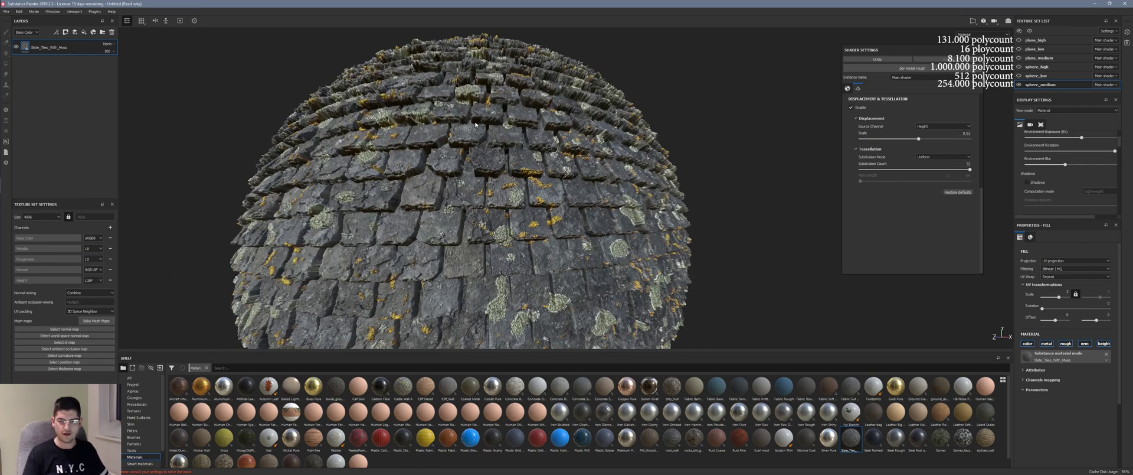
pyautogui.keyDown('alt'); pyautogui.moveTo(481, 159); pyautogui.dragTo(469, 119); pyautogui.keyUp('alt')
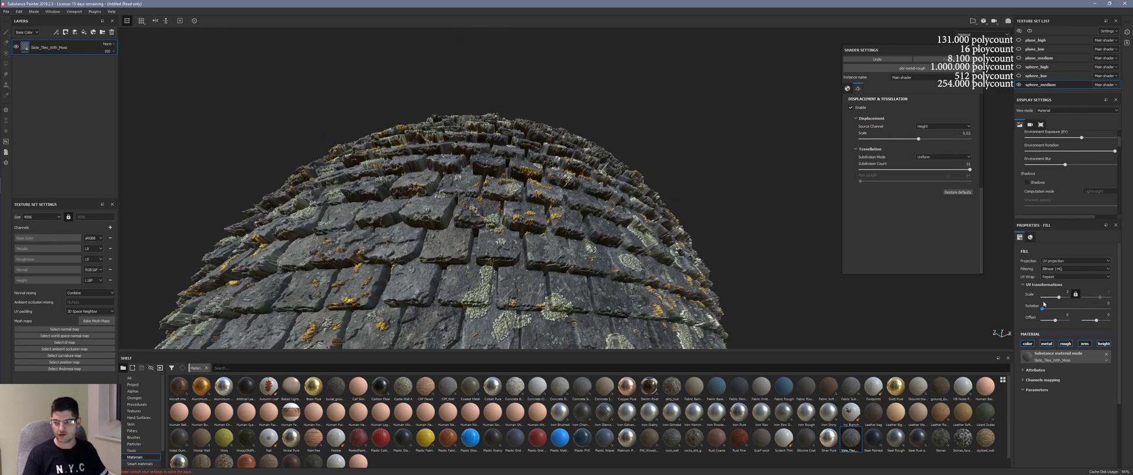
# Set the UV scale of the medium-poly sphere's slate fill to 1 and inspect the enlarged tiles
pyautogui.click(1062, 291)
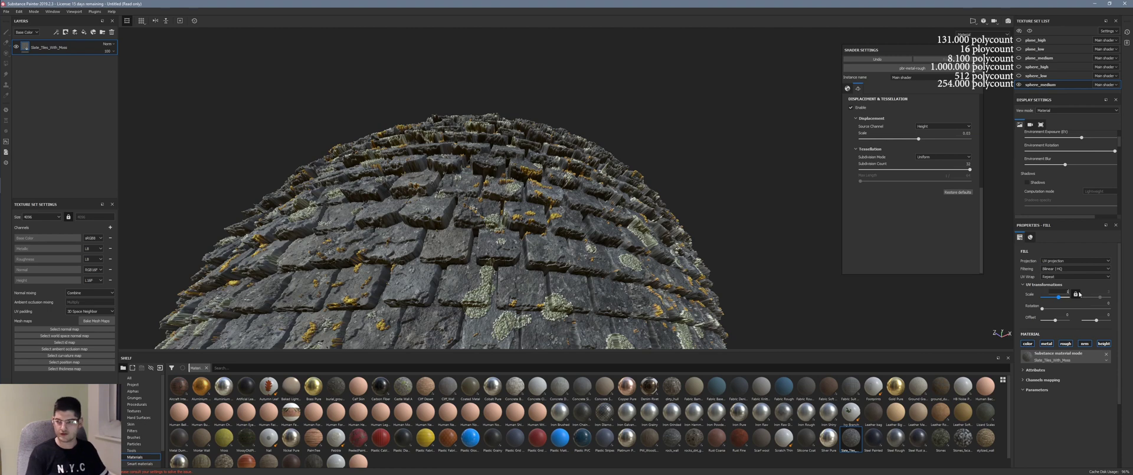
pyautogui.write('1')
pyautogui.press('Return')
pyautogui.scroll(-3, 630, 254)
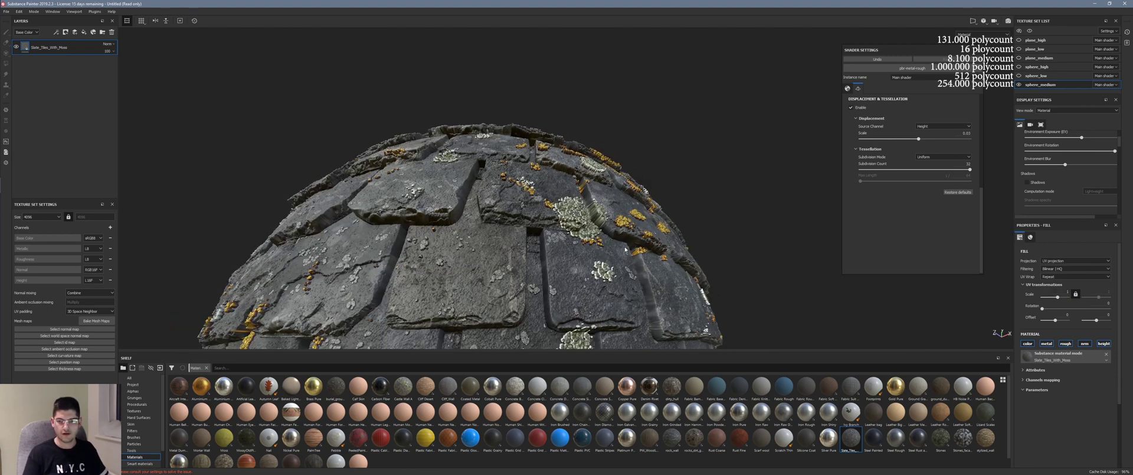
pyautogui.keyDown('alt'); pyautogui.moveTo(603, 233); pyautogui.dragTo(643, 202); pyautogui.keyUp('alt')
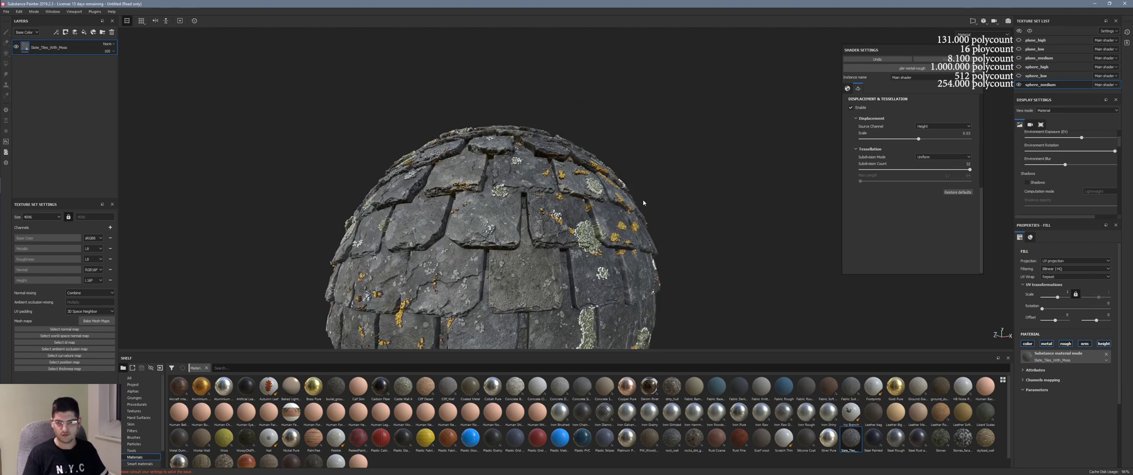
# Swap the visible texture set from sphere_medium to plane_medium and apply the Slate_Tiles_With_Moss material to that plane
pyautogui.click(1019, 85)
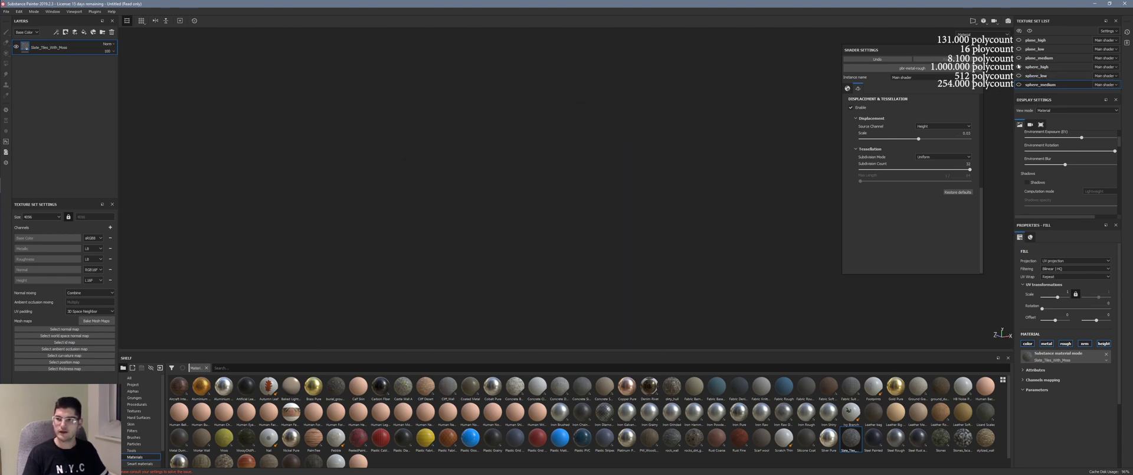
pyautogui.click(1020, 58)
pyautogui.keyDown('alt'); pyautogui.moveTo(612, 174); pyautogui.dragTo(797, 134); pyautogui.keyUp('alt')
pyautogui.click(1039, 57)
pyautogui.moveTo(851, 437); pyautogui.dragTo(243, 187)
pyautogui.scroll(3, 614, 225)
pyautogui.keyDown('alt'); pyautogui.moveTo(587, 331); pyautogui.dragTo(616, 258, button='middle'); pyautogui.keyUp('alt')
pyautogui.keyDown('alt'); pyautogui.moveTo(615, 255); pyautogui.dragTo(782, 230); pyautogui.keyUp('alt')
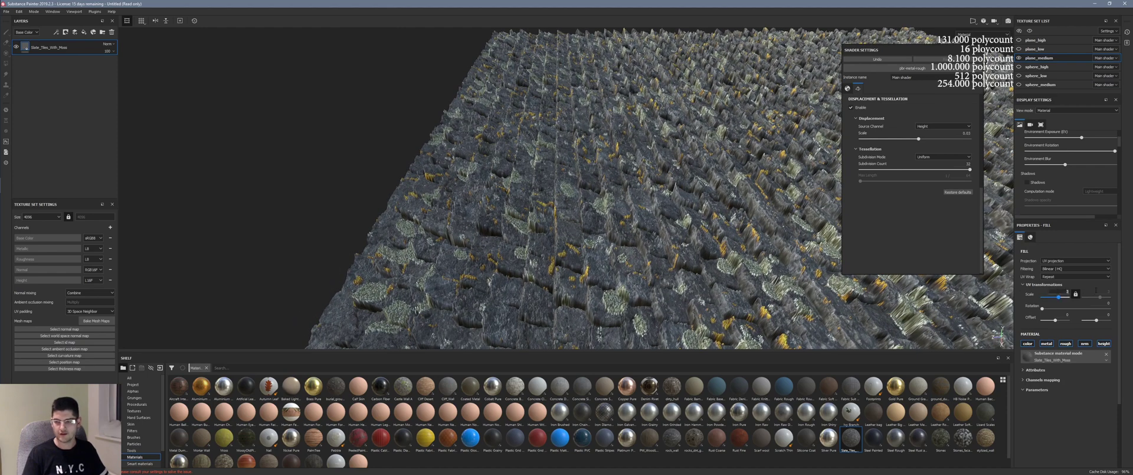
# Set the UV scale of the medium-poly plane's slate fill to 1 and view the tiles from another angle
pyautogui.press('BackSpace')
pyautogui.write('1')
pyautogui.press('Return')
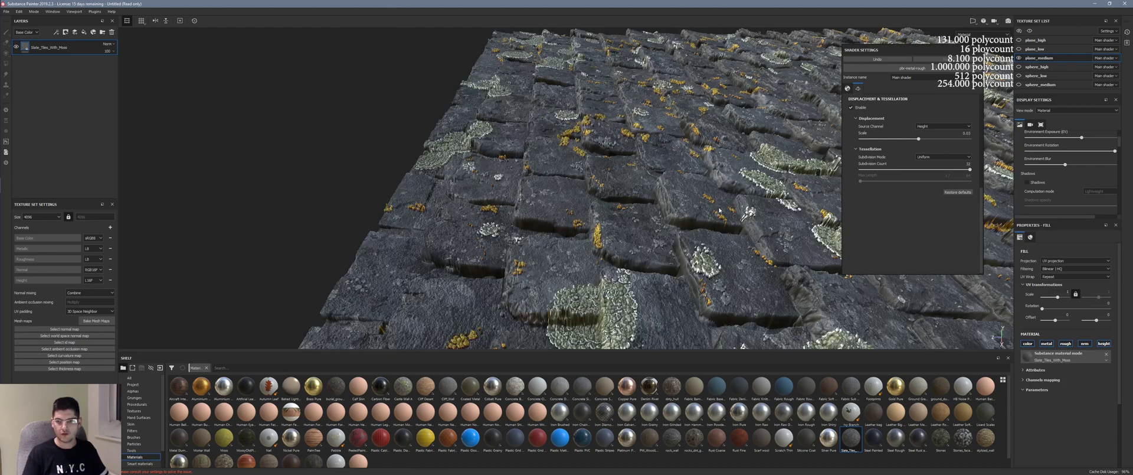
pyautogui.keyDown('alt'); pyautogui.moveTo(718, 207); pyautogui.dragTo(531, 188); pyautogui.keyUp('alt')
# Try a displacement scale of 0.02 on the medium-poly plane
pyautogui.click(966, 132)
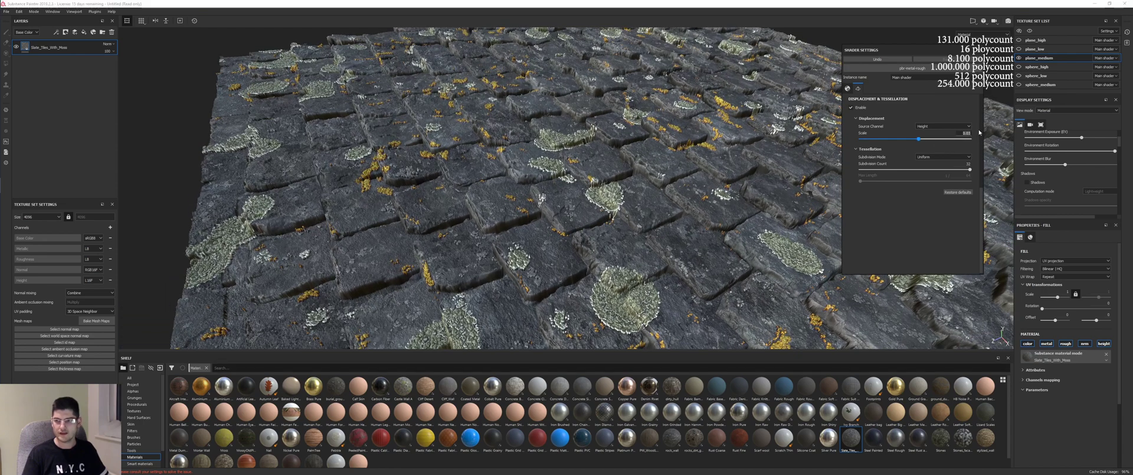
pyautogui.write('0.02')
pyautogui.press('Return')
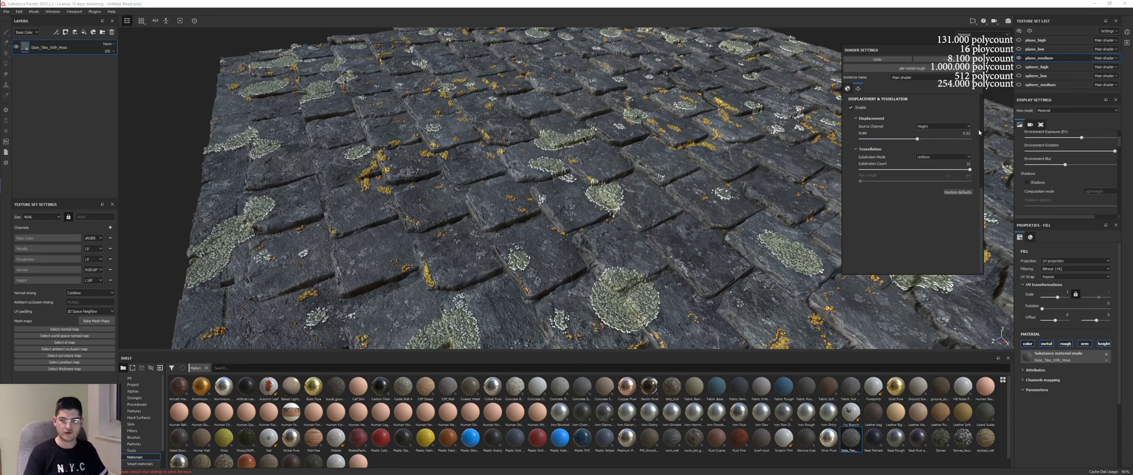
pyautogui.doubleClick(966, 133)
pyautogui.write('0.32')
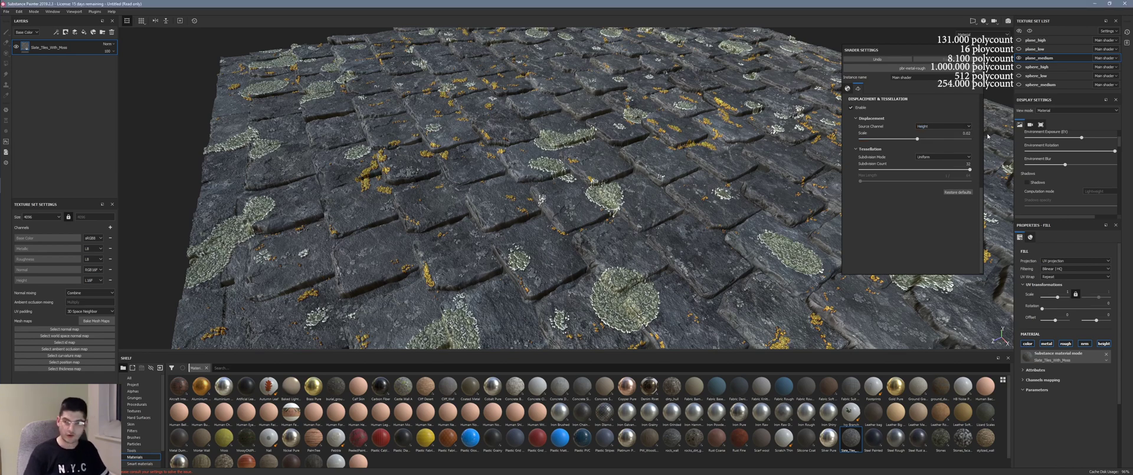
# Set the displacement scale to 0.04 and inspect the slate relief across the medium-poly plane
pyautogui.doubleClick(962, 133)
pyautogui.write('0.04')
pyautogui.press('Return')
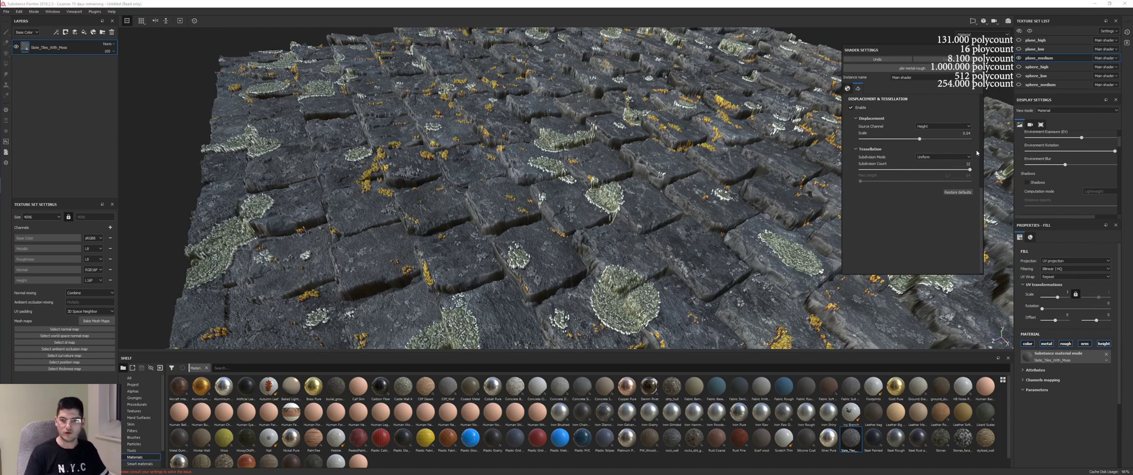
pyautogui.keyDown('alt'); pyautogui.moveTo(656, 219); pyautogui.dragTo(530, 148); pyautogui.keyUp('alt')
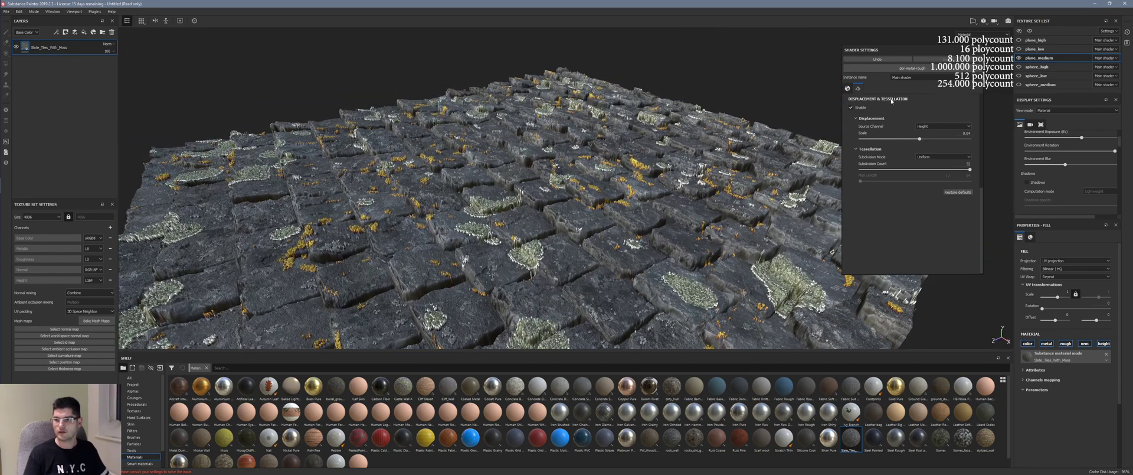
# Hide plane_medium, show the sphere_high texture set and frame the high-poly sphere in the view
pyautogui.click(1019, 58)
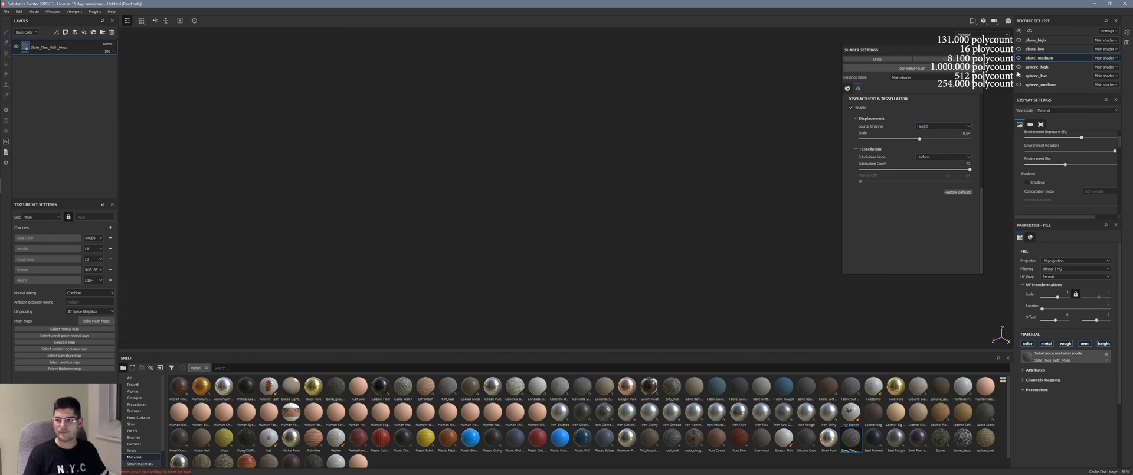
pyautogui.click(1019, 67)
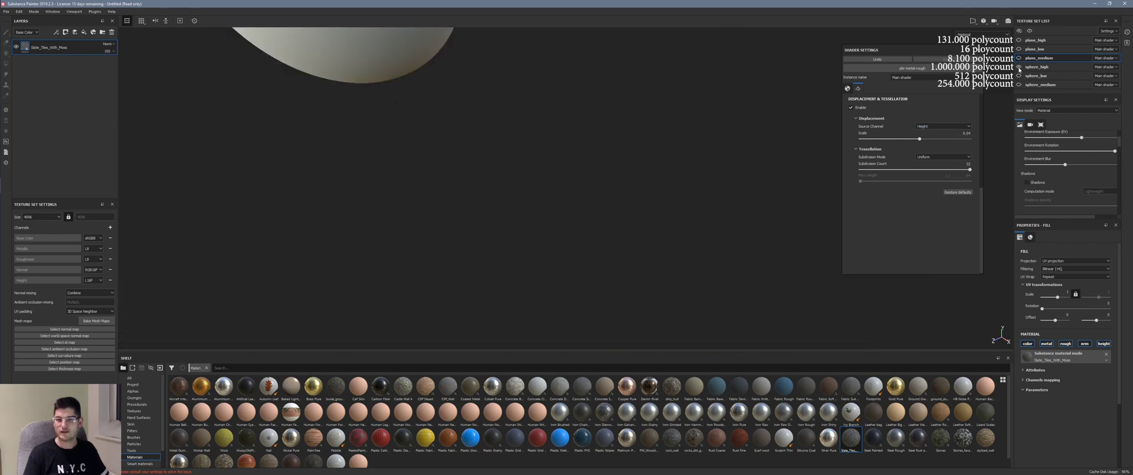
pyautogui.keyDown('alt'); pyautogui.moveTo(598, 44); pyautogui.dragTo(705, 225, button='middle'); pyautogui.keyUp('alt')
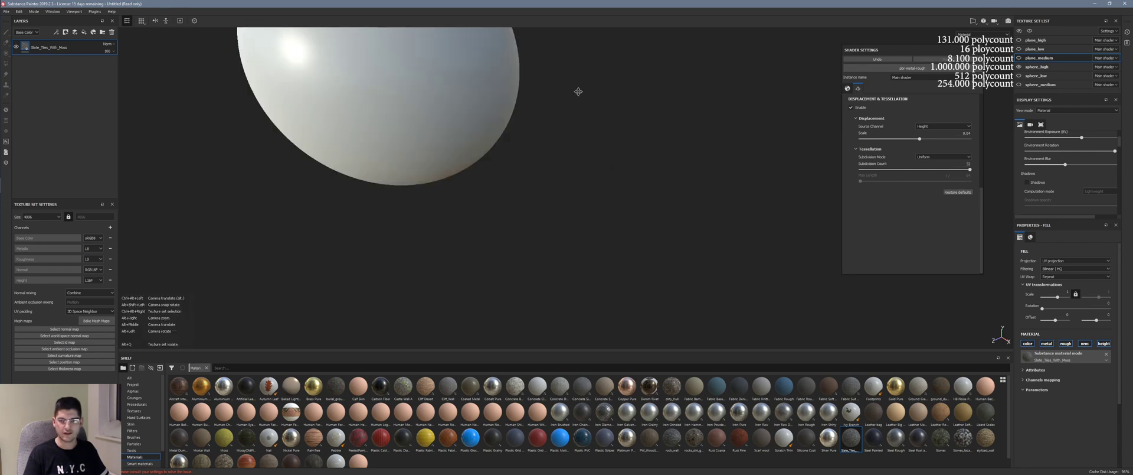
pyautogui.keyDown('alt'); pyautogui.moveTo(624, 160); pyautogui.dragTo(625, 159, button='middle'); pyautogui.keyUp('alt')
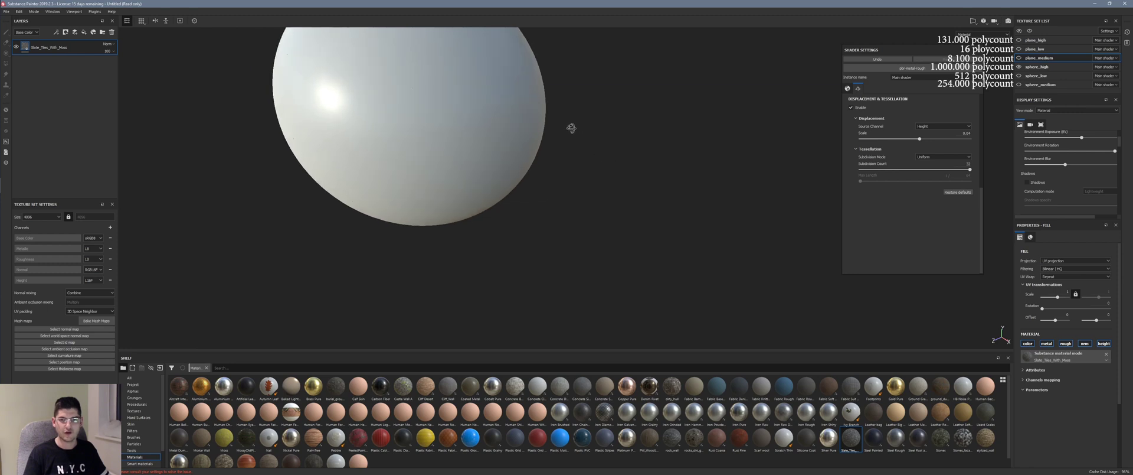
pyautogui.press('f')
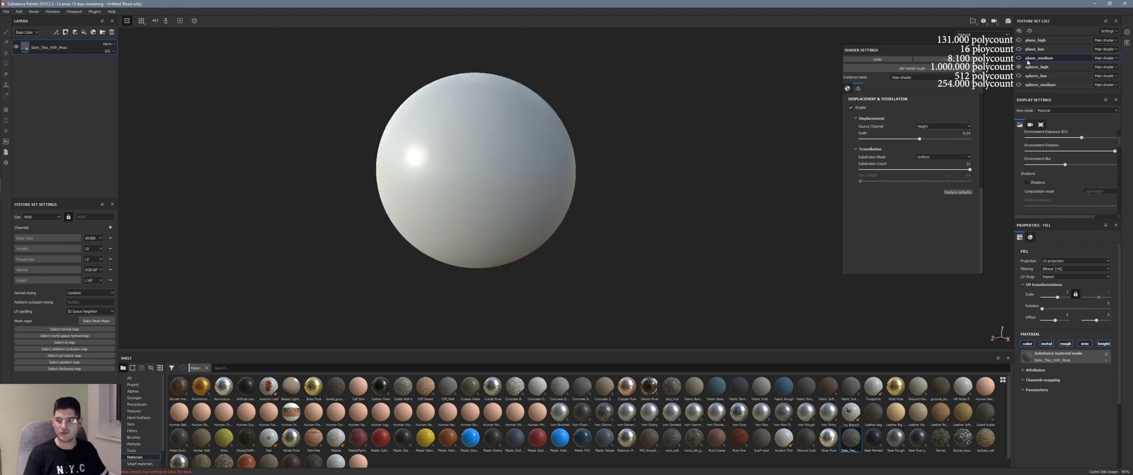
# Apply the Slate_Tiles_With_Moss material to the sphere_high texture set and look at the displaced tiles up close
pyautogui.click(1034, 67)
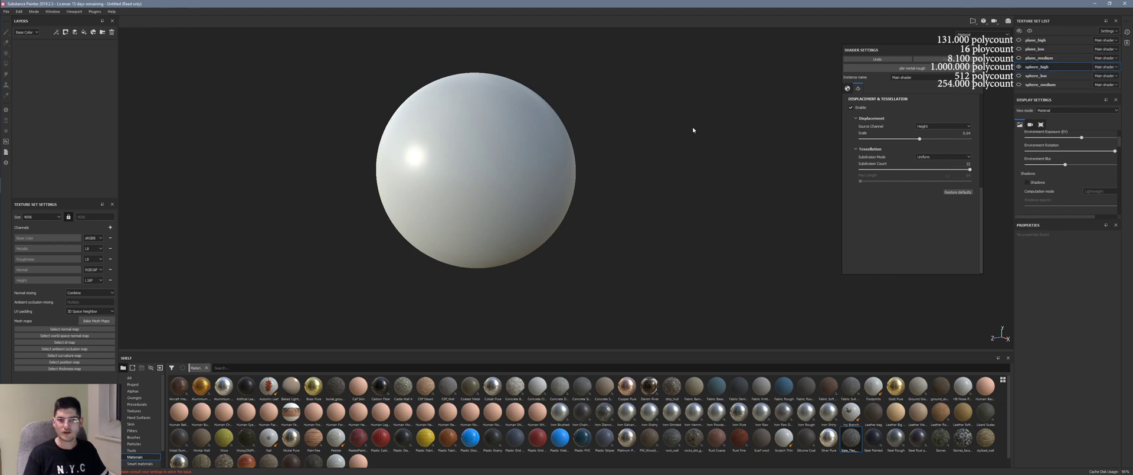
pyautogui.moveTo(851, 438); pyautogui.dragTo(486, 161)
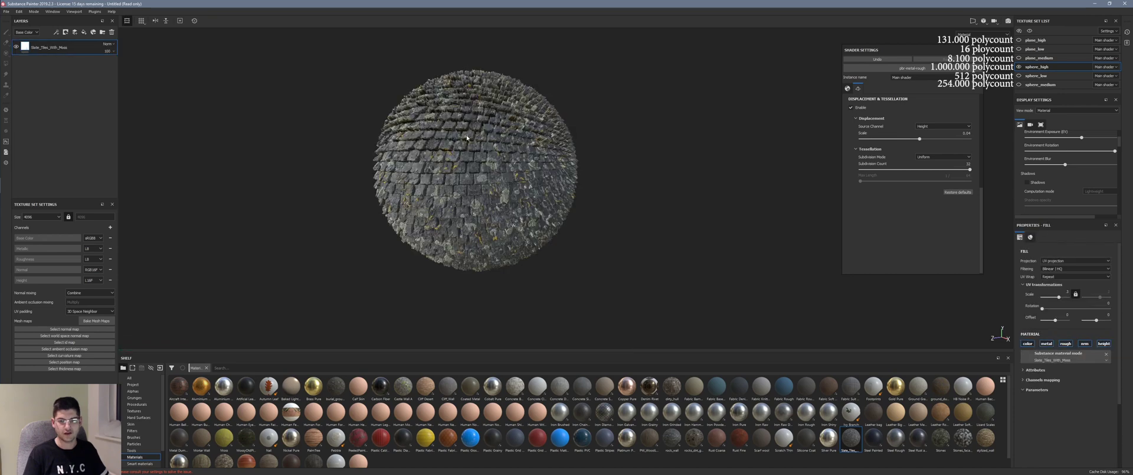
pyautogui.scroll(2, 467, 138)
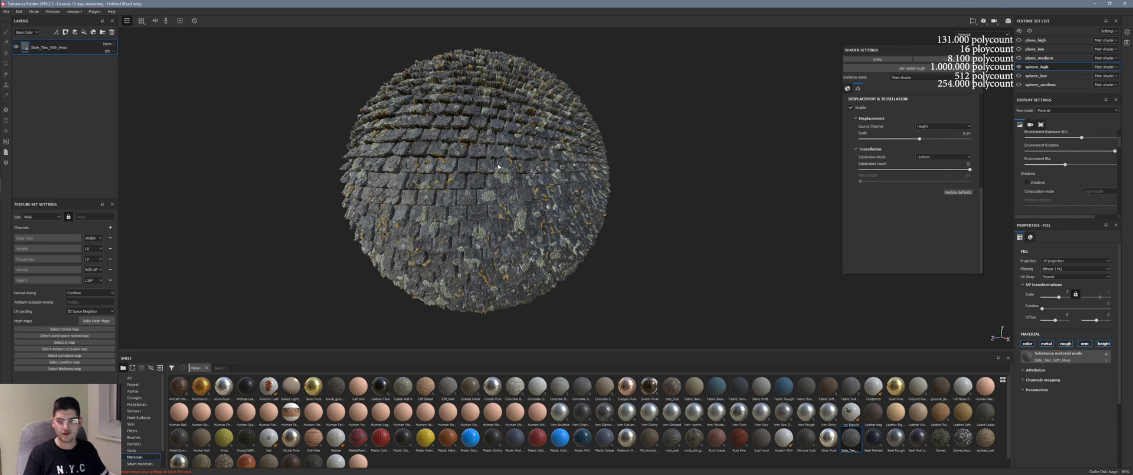
pyautogui.scroll(2, 499, 165)
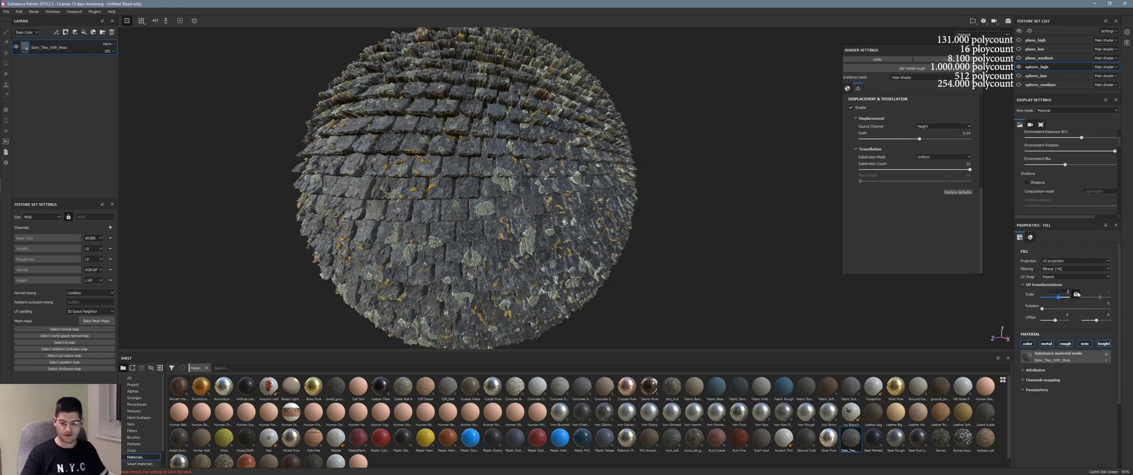
# Set the UV scale of the high-poly sphere's slate fill to 1 and inspect its silhouette
pyautogui.write('1')
pyautogui.press('Return')
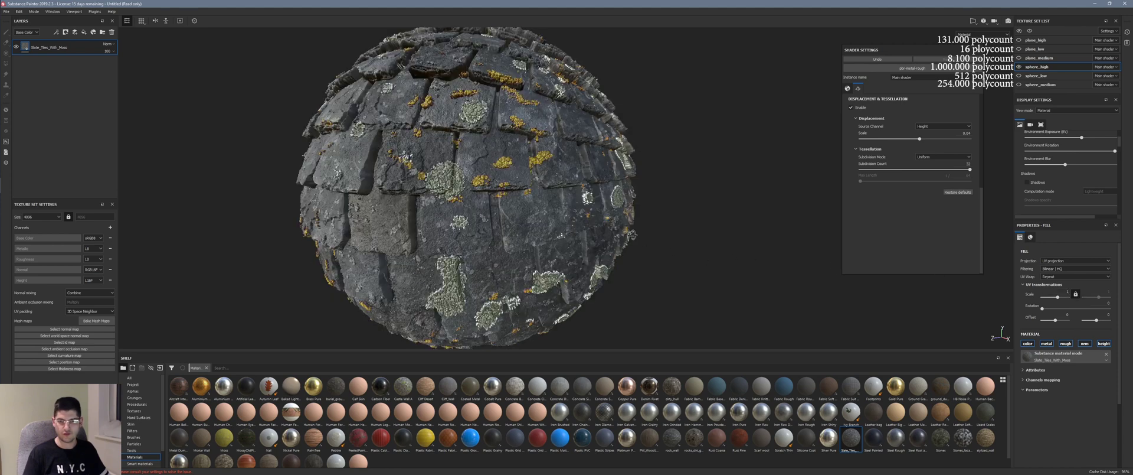
pyautogui.keyDown('alt'); pyautogui.moveTo(537, 175); pyautogui.dragTo(544, 184); pyautogui.keyUp('alt')
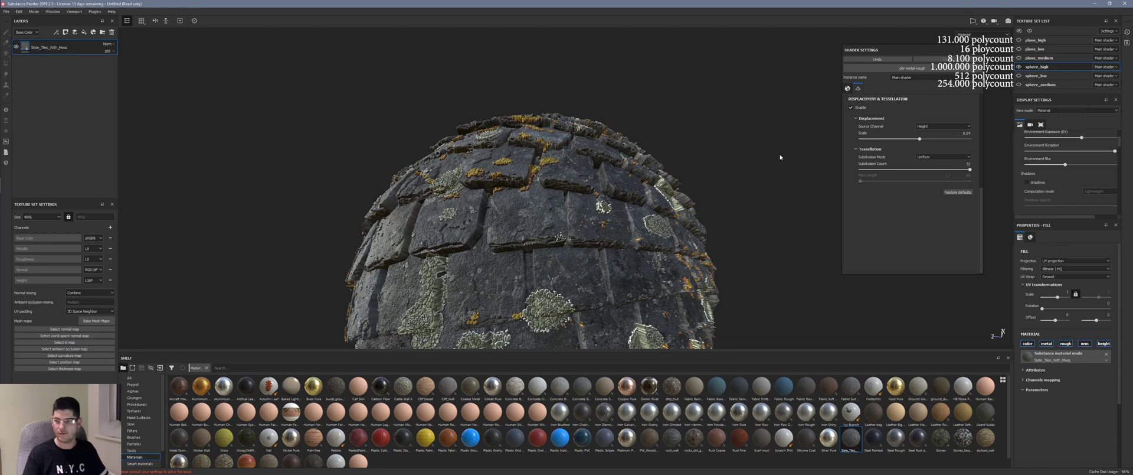
# Swap the visible texture set from sphere_high to plane_high and apply the Slate_Tiles_With_Moss material to that plane
pyautogui.click(1020, 67)
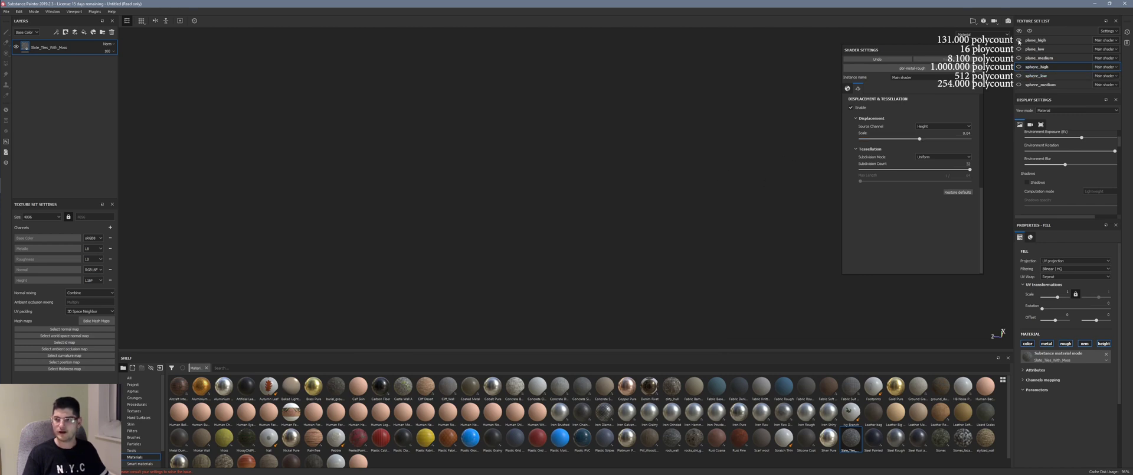
pyautogui.click(1019, 41)
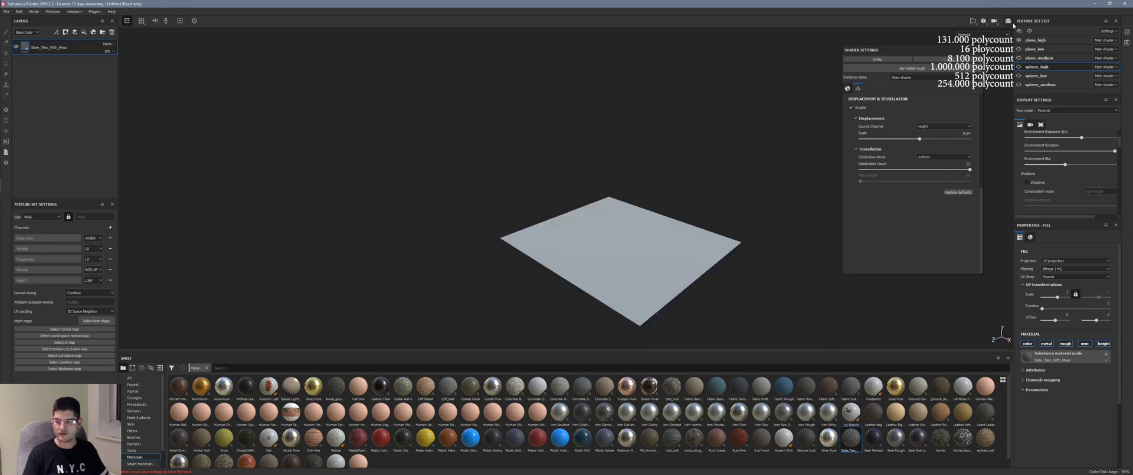
pyautogui.click(1036, 40)
pyautogui.moveTo(851, 438); pyautogui.dragTo(647, 270)
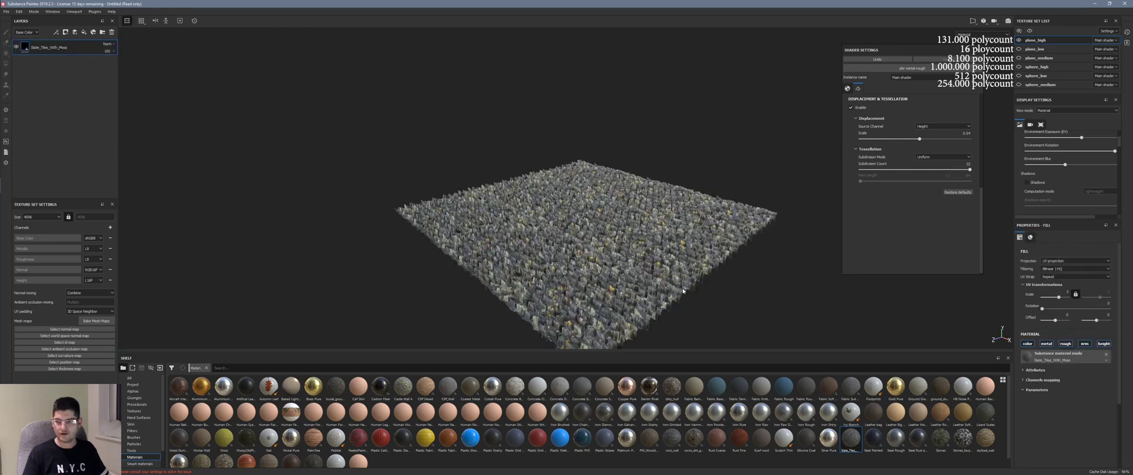
# Set the UV scale of the high-poly plane's slate fill to 1 while viewing the displaced surface closely
pyautogui.scroll(4, 667, 272)
pyautogui.keyDown('alt'); pyautogui.moveTo(622, 243); pyautogui.dragTo(534, 242); pyautogui.keyUp('alt')
pyautogui.scroll(4, 549, 245)
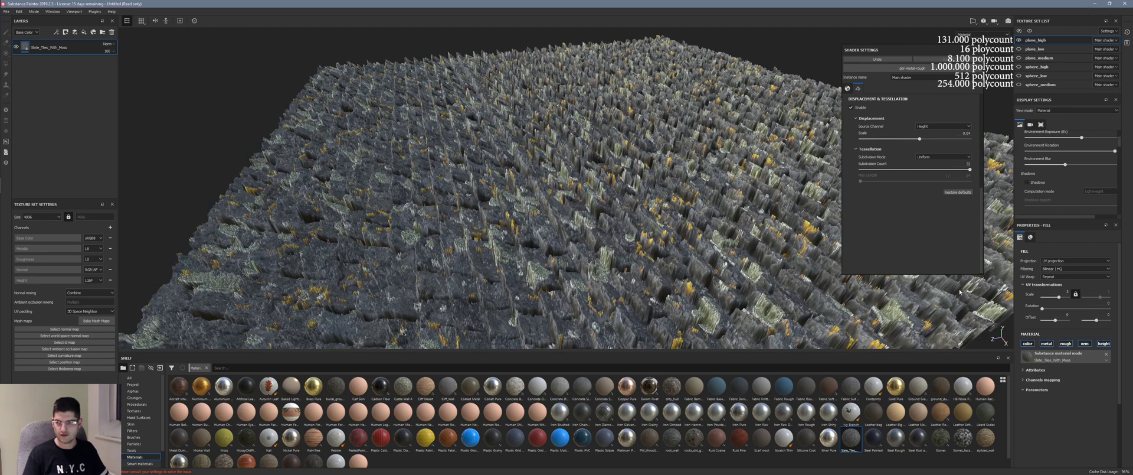
pyautogui.click(1073, 292)
pyautogui.write('1')
pyautogui.press('Return')
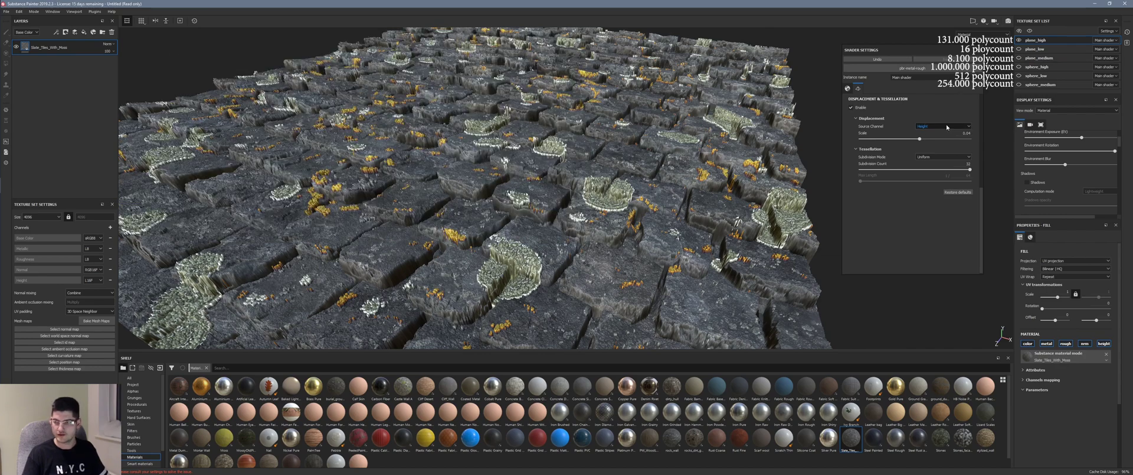
# Swap the visible texture set from plane_high to plane_low to look at the displaced slate tiles on the low-poly plane
pyautogui.click(1019, 40)
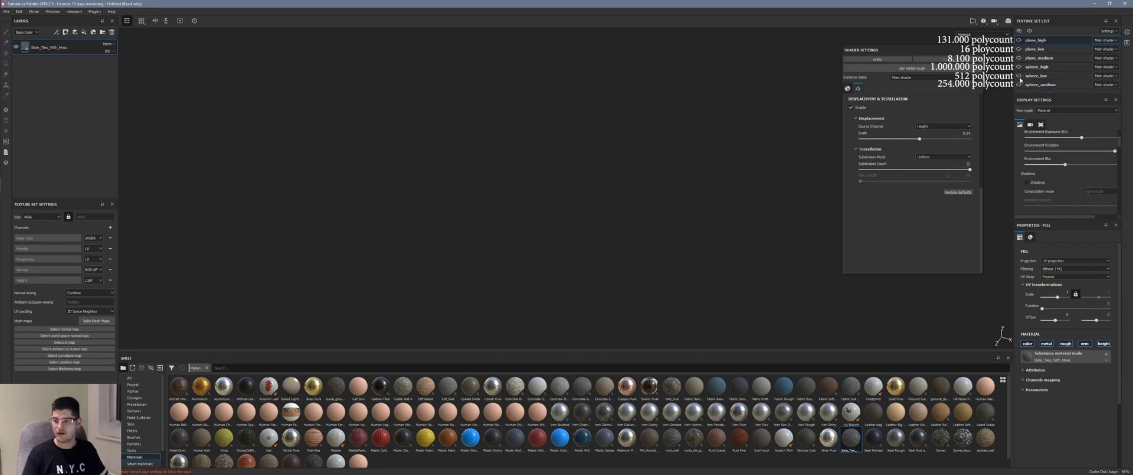
pyautogui.click(1019, 50)
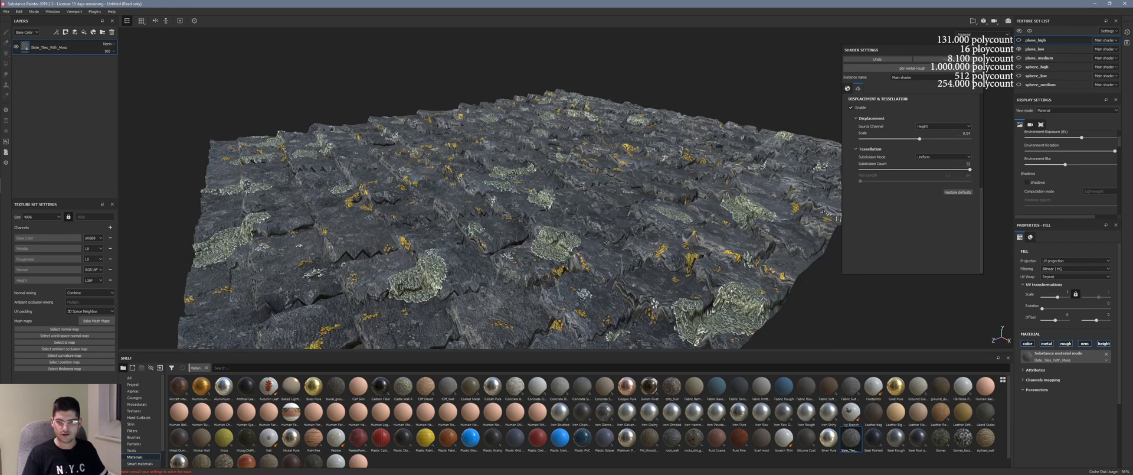
pyautogui.scroll(5, 543, 171)
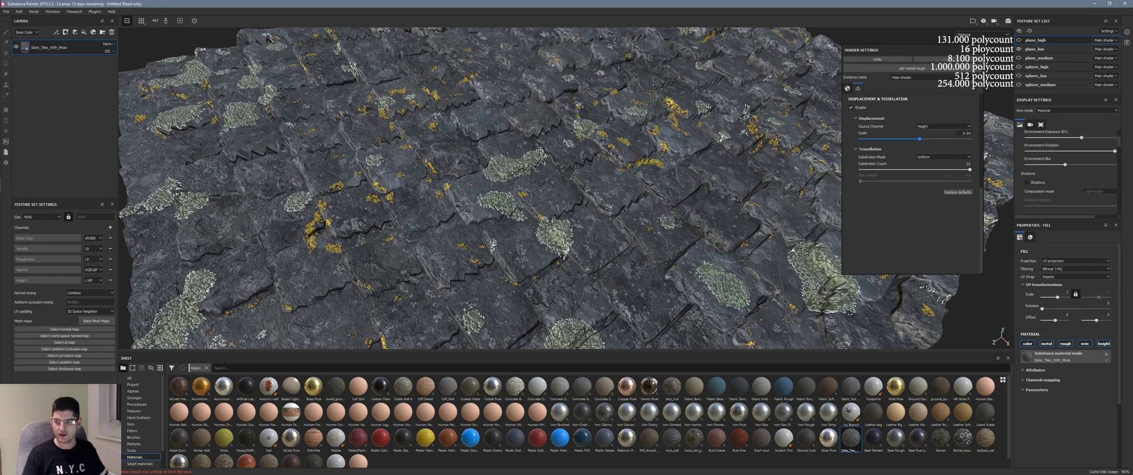
# Set the displacement scale to 0.02 and inspect the low-poly plane's tile edges up close at a shallow angle
pyautogui.click(969, 133)
pyautogui.press('BackSpace')
pyautogui.write('2')
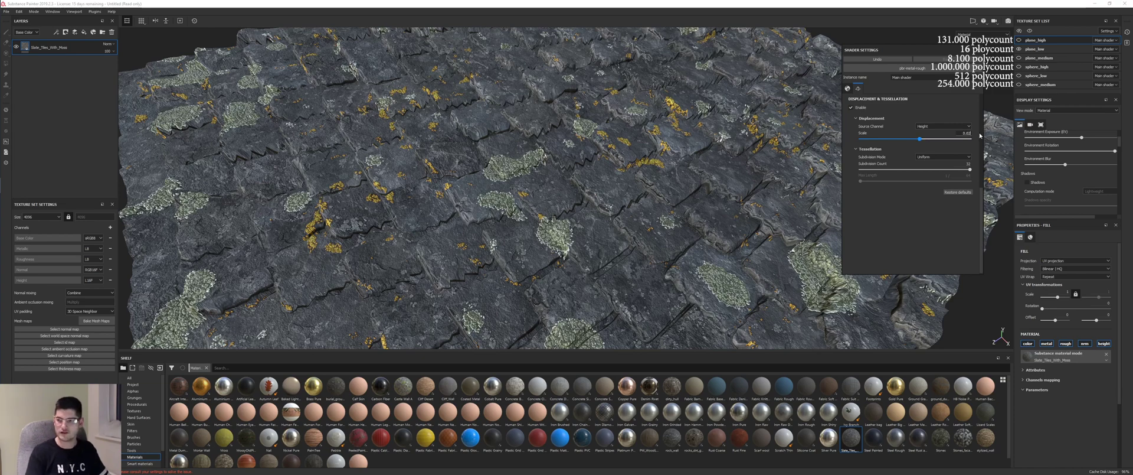
pyautogui.press('Return')
pyautogui.keyDown('alt'); pyautogui.moveTo(649, 186); pyautogui.dragTo(562, 122); pyautogui.keyUp('alt')
pyautogui.scroll(1, 612, 231)
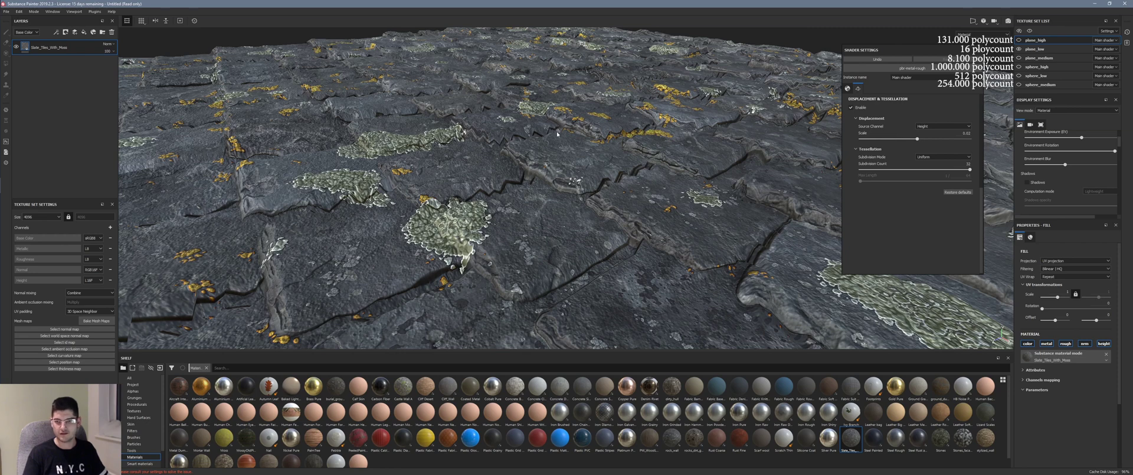
# Swap the visible texture set from plane_low to plane_medium and examine the tile relief on the medium-poly plane
pyautogui.click(1019, 50)
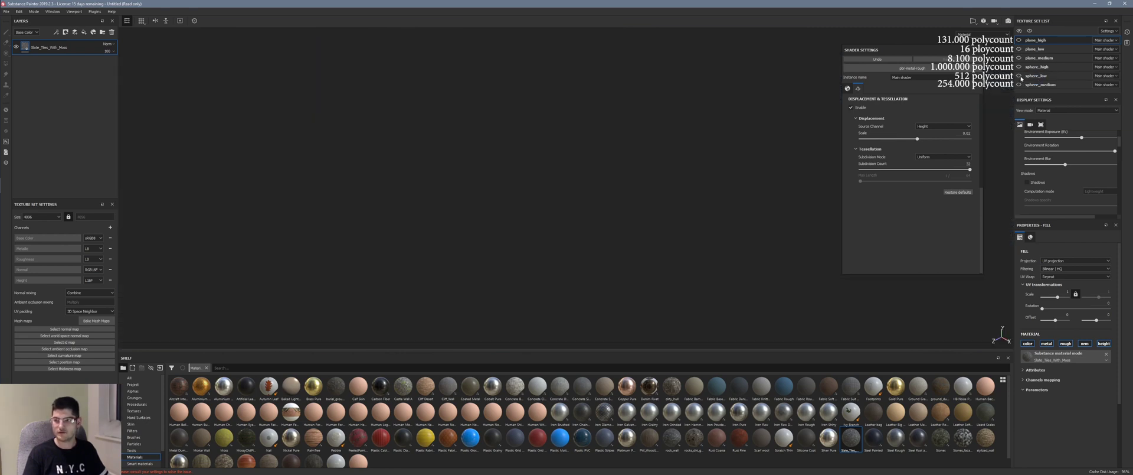
pyautogui.click(1018, 58)
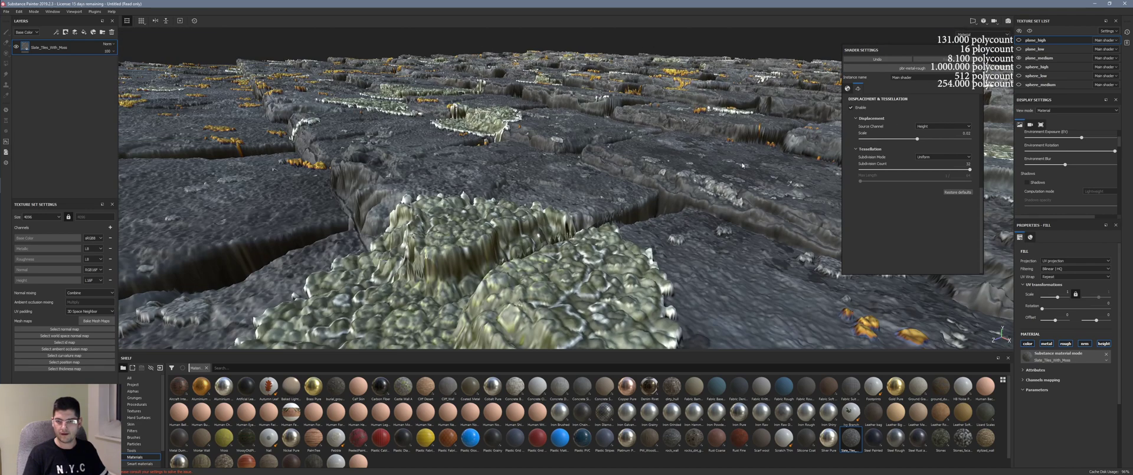
pyautogui.scroll(-2, 743, 166)
pyautogui.keyDown('alt'); pyautogui.moveTo(680, 153); pyautogui.dragTo(680, 160); pyautogui.keyUp('alt')
pyautogui.scroll(-1, 680, 161)
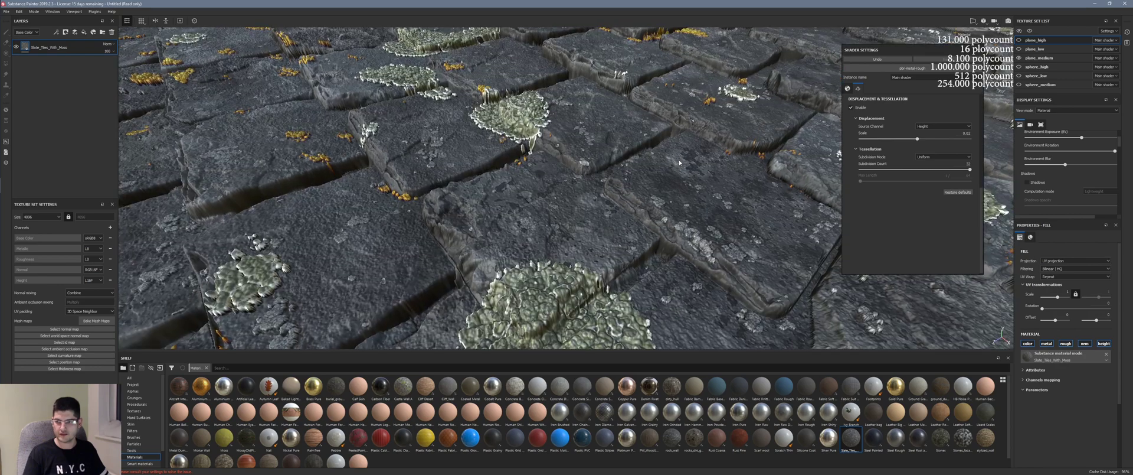
pyautogui.scroll(-3, 679, 160)
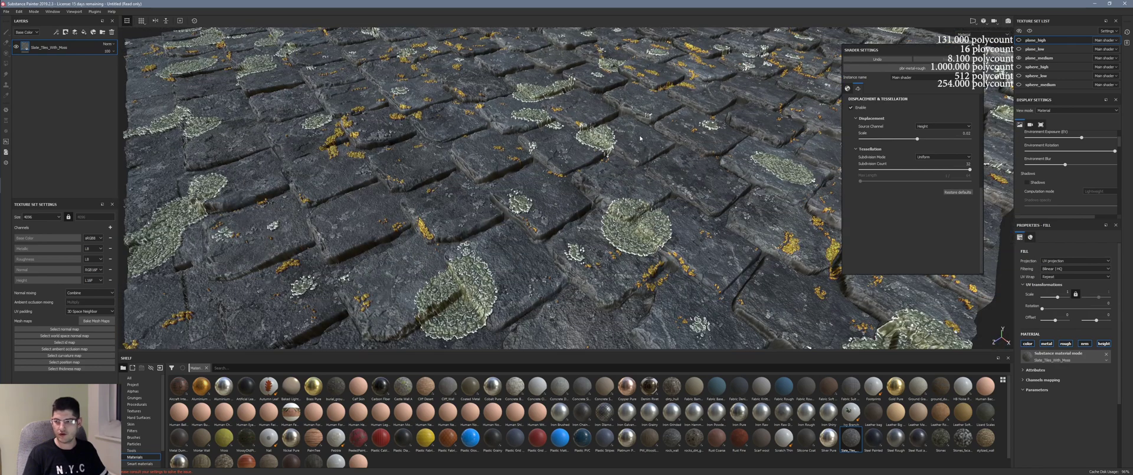
pyautogui.keyDown('alt'); pyautogui.moveTo(637, 134); pyautogui.dragTo(630, 167, button='middle'); pyautogui.keyUp('alt')
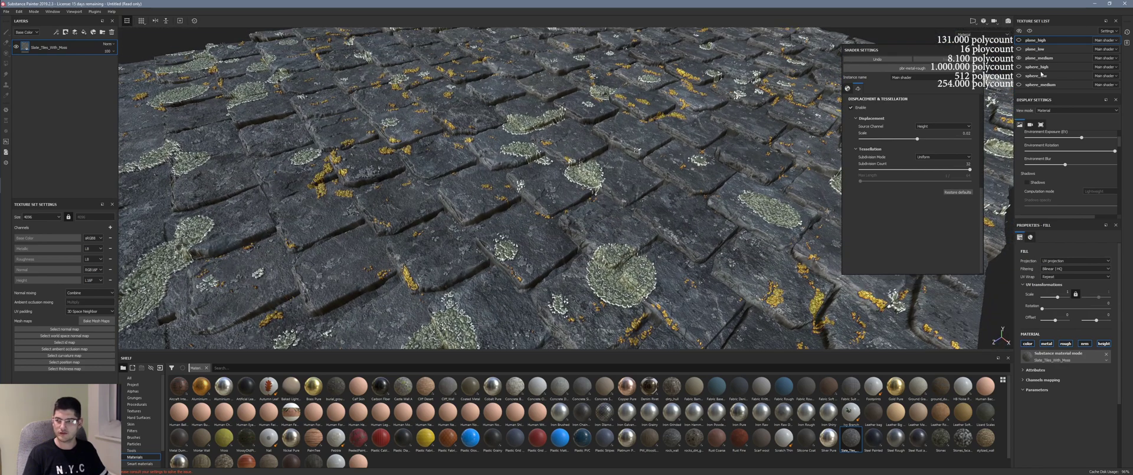
# Hide plane_medium and show plane_low again to compare its tile edges up close
pyautogui.click(1018, 58)
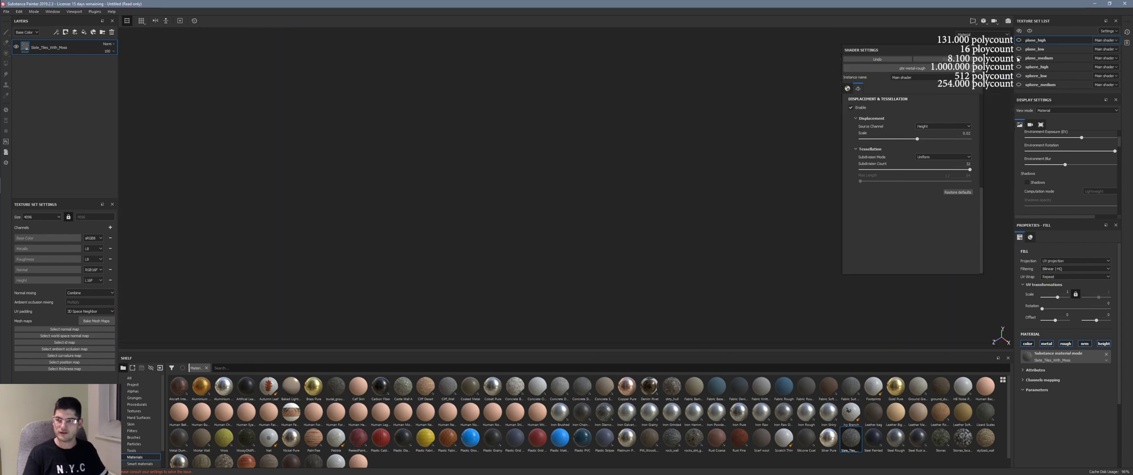
pyautogui.click(1018, 51)
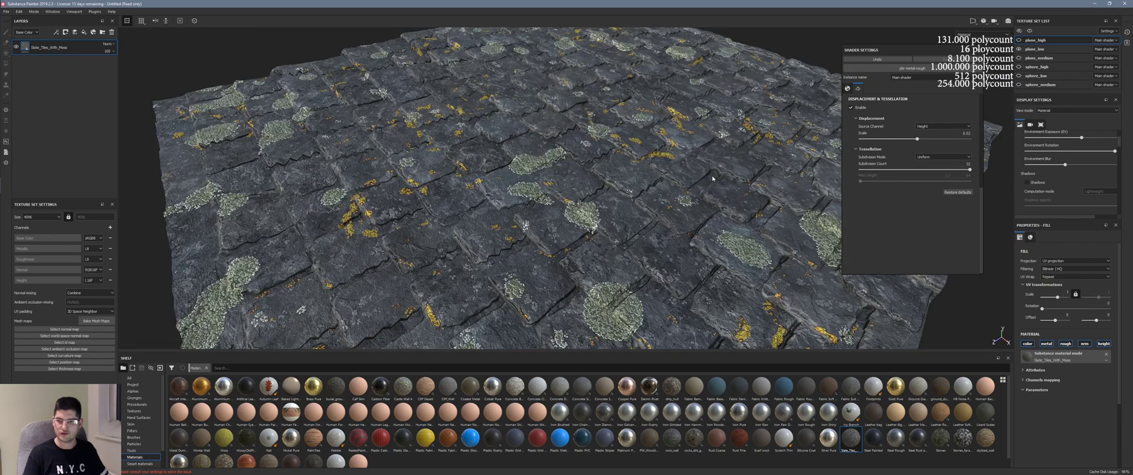
pyautogui.scroll(3, 712, 176)
pyautogui.keyDown('alt'); pyautogui.moveTo(708, 160); pyautogui.dragTo(709, 127); pyautogui.keyUp('alt')
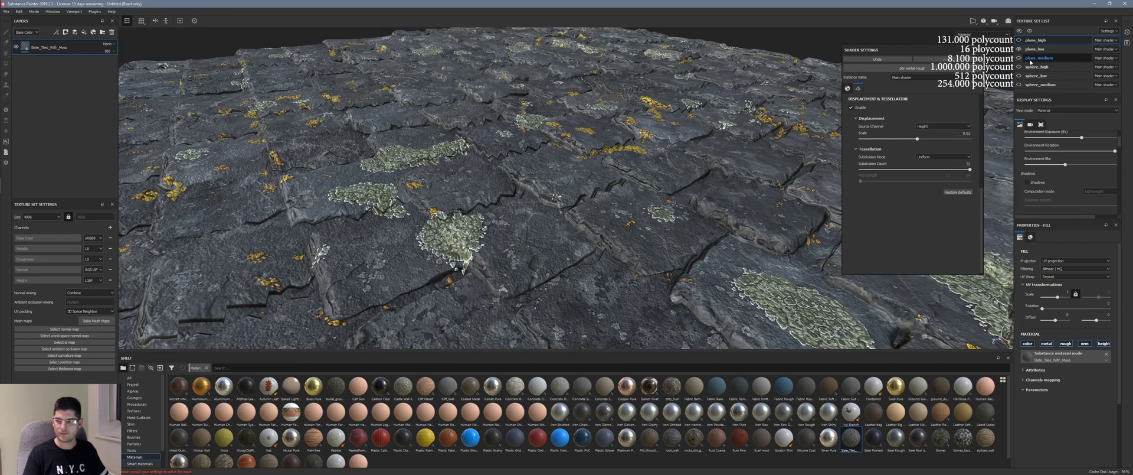
# Make plane_medium visible again, select that texture set, and set the displacement scale to 0.03
pyautogui.click(1020, 58)
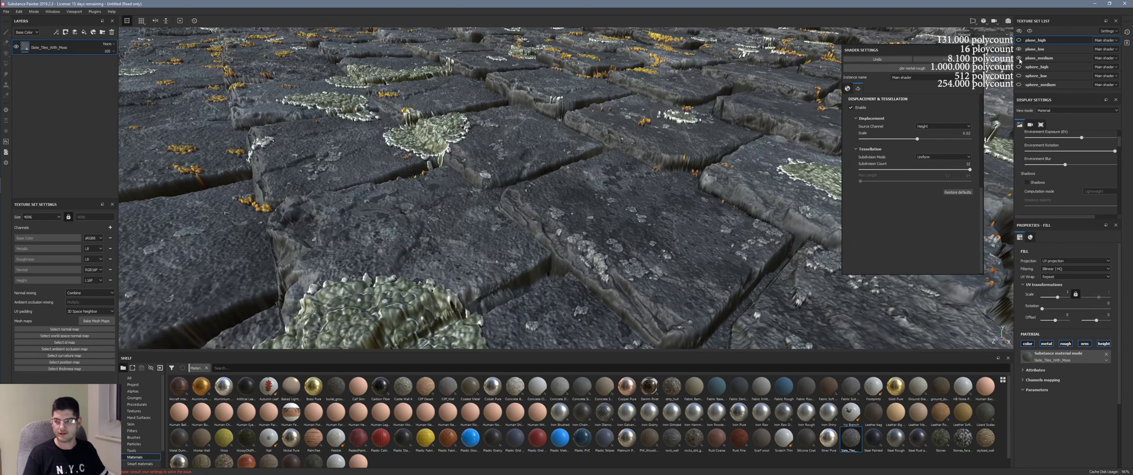
pyautogui.click(1039, 57)
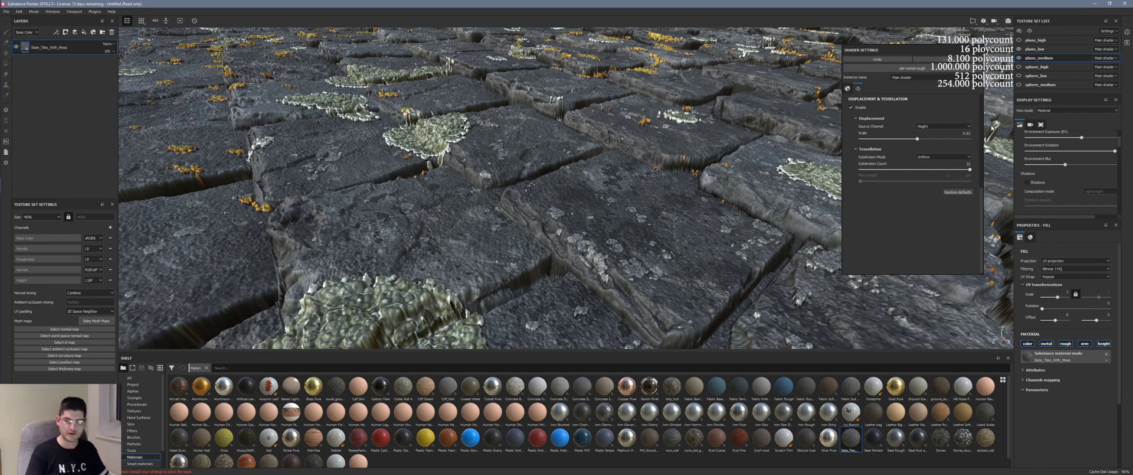
pyautogui.click(955, 138)
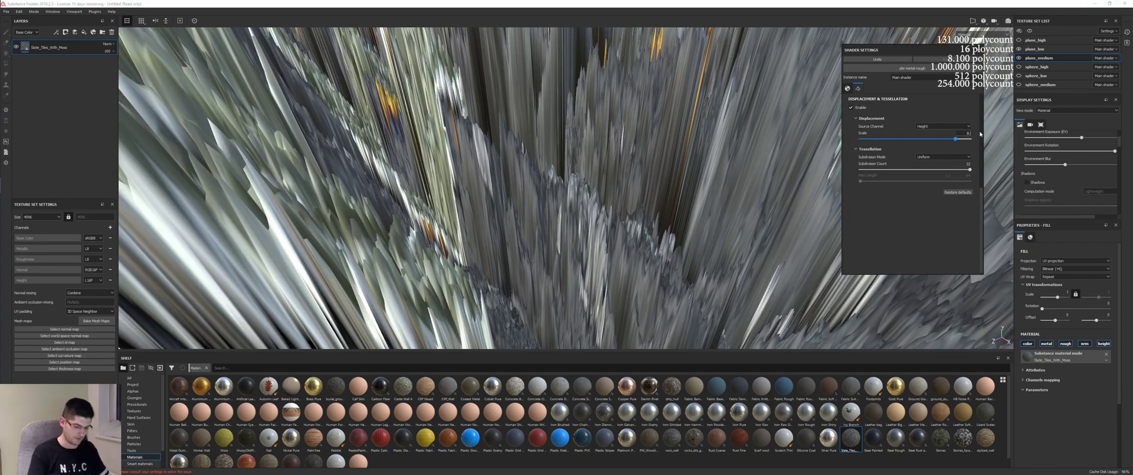
pyautogui.write('03')
pyautogui.press('Return')
pyautogui.scroll(-3, 587, 160)
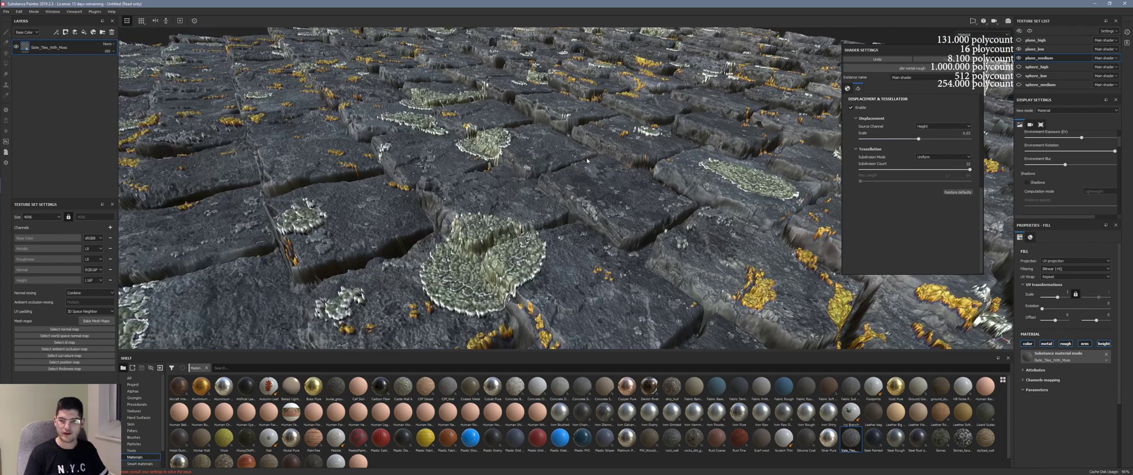
# Inspect the whole medium-poly plane from another angle and save the project
pyautogui.scroll(-3, 588, 160)
pyautogui.keyDown('alt'); pyautogui.moveTo(587, 161); pyautogui.dragTo(357, 176); pyautogui.keyUp('alt')
pyautogui.keyDown('alt'); pyautogui.moveTo(490, 183); pyautogui.dragTo(428, 216); pyautogui.keyUp('alt')
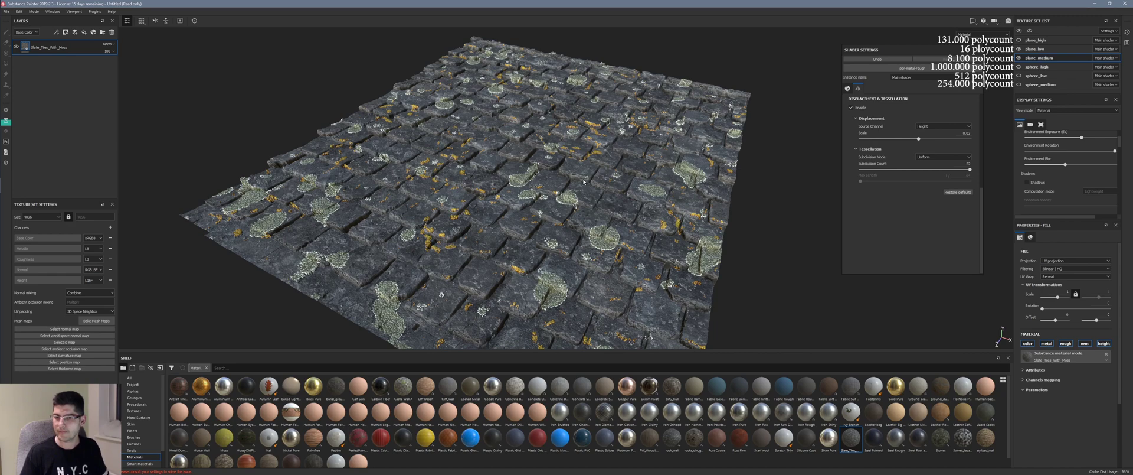
pyautogui.scroll(2, 583, 181)
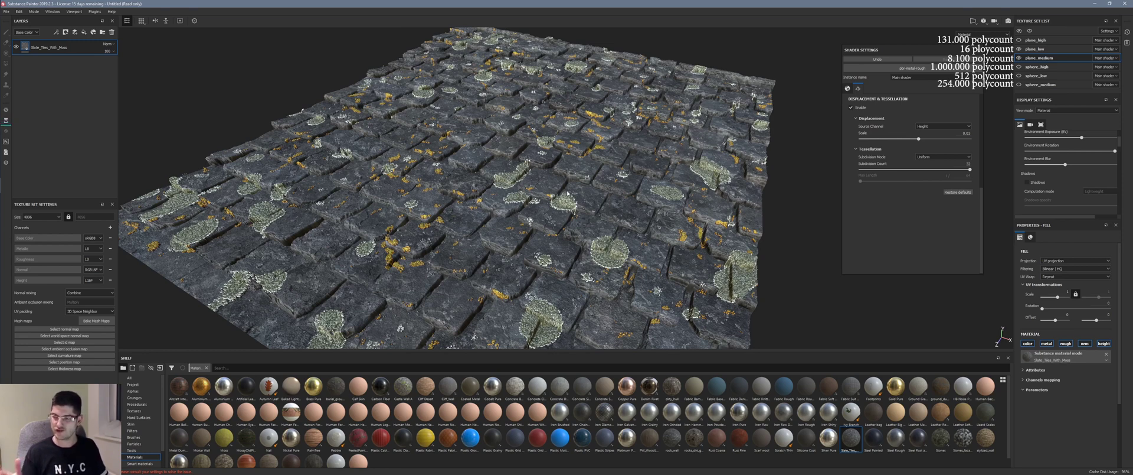
pyautogui.hotkey('ctrl', 's')
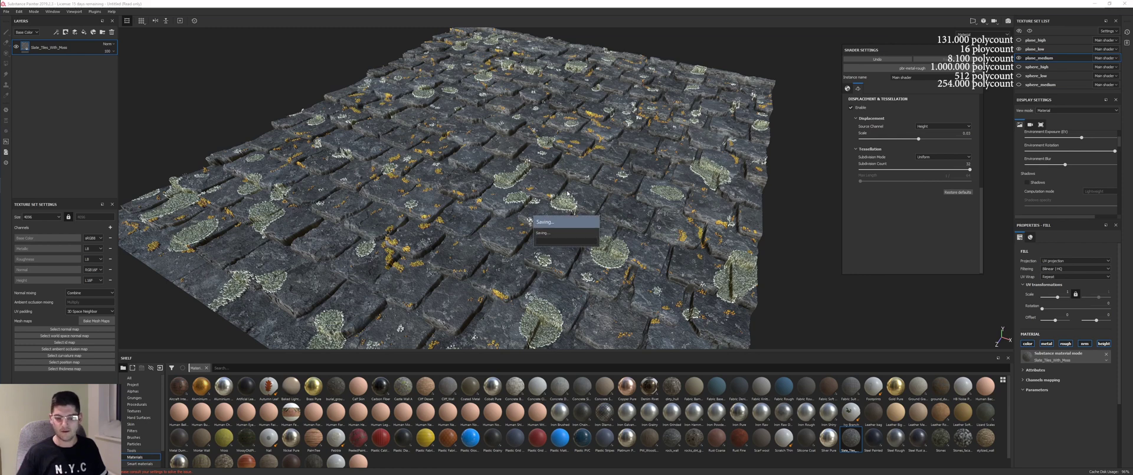